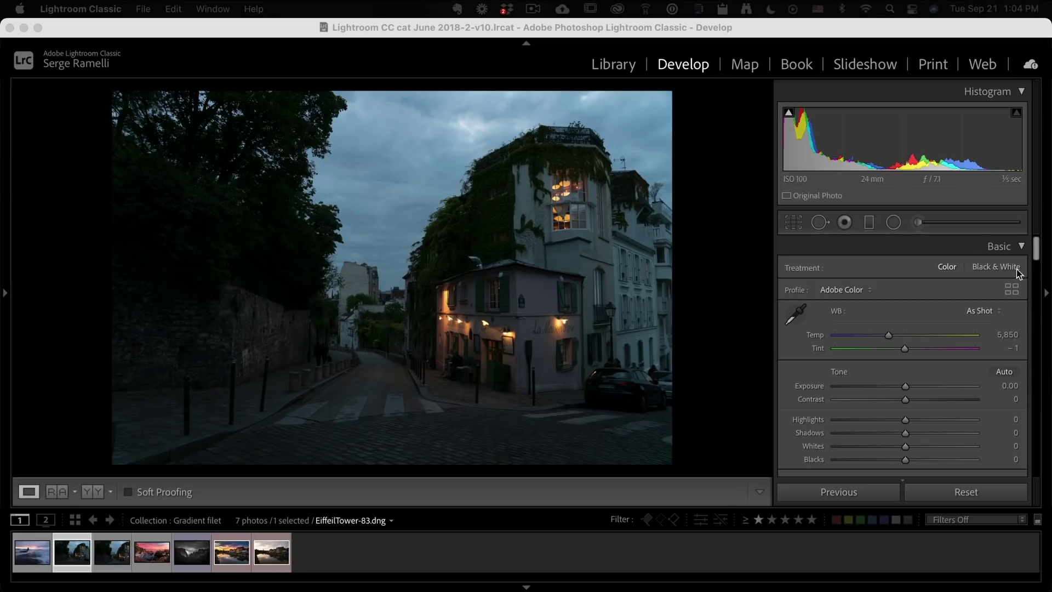
# Set Shadows to +100, Highlights to -100 and Blacks to -38 in the Basic panel
pyautogui.moveTo(1037, 249); pyautogui.dragTo(1037, 258)
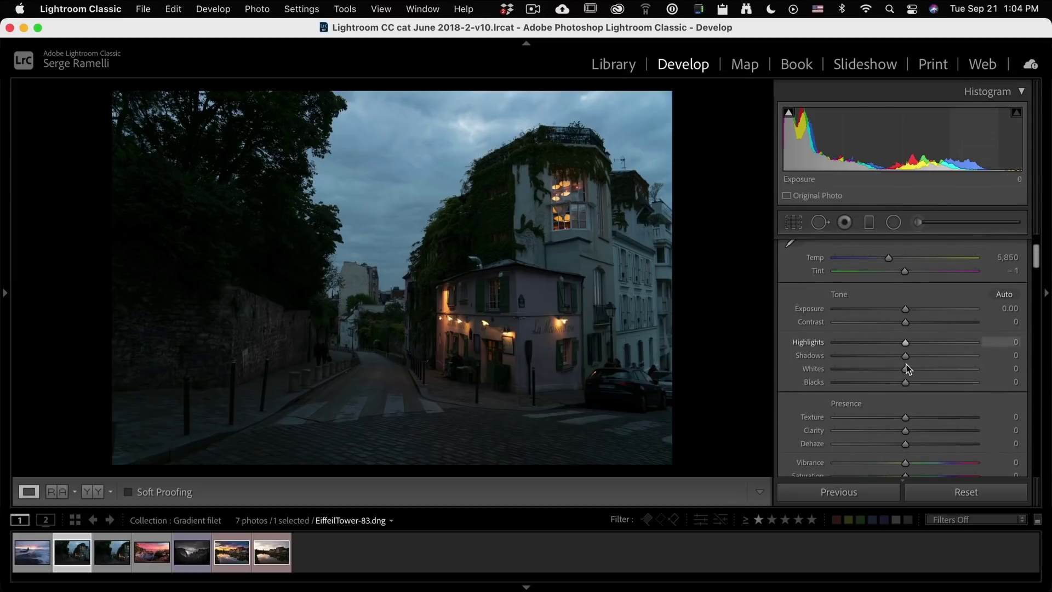
pyautogui.moveTo(905, 356); pyautogui.dragTo(982, 354)
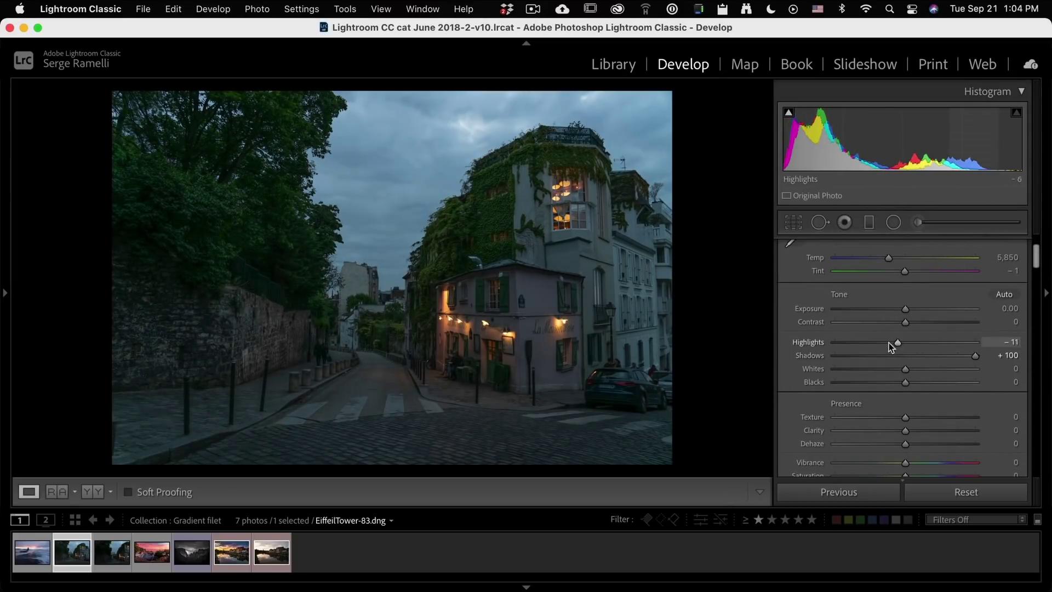
pyautogui.moveTo(903, 343); pyautogui.dragTo(834, 343)
pyautogui.moveTo(905, 382)
pyautogui.mouseDown()
pyautogui.moveTo(877, 383)
pyautogui.moveTo(941, 370)
pyautogui.mouseUp()
# Raise Whites to +49, Tint to +21 and warm Temp to 7,631
pyautogui.moveTo(908, 272); pyautogui.dragTo(918, 276)
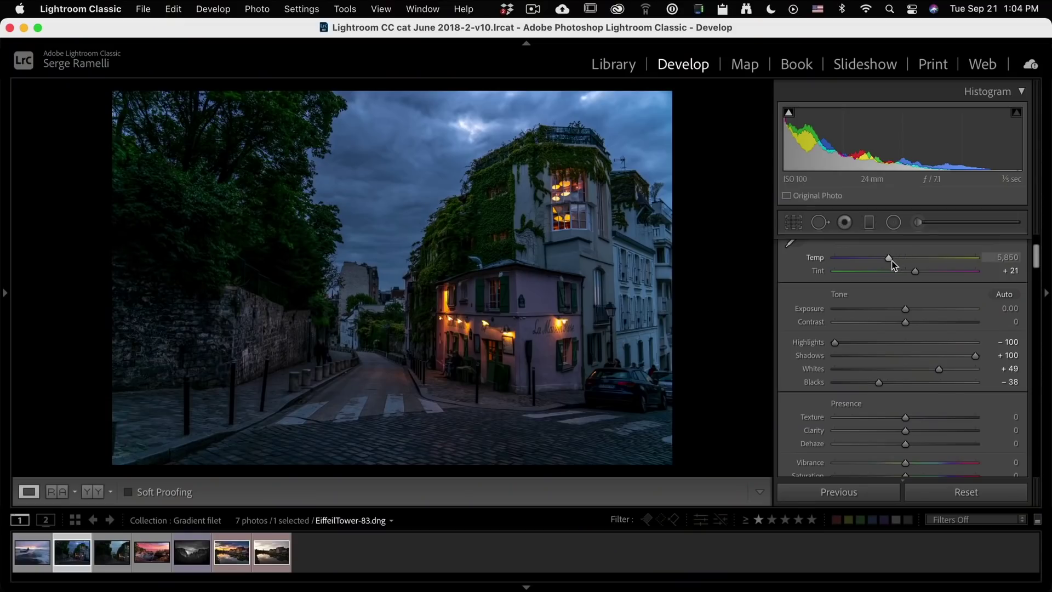
pyautogui.moveTo(891, 261); pyautogui.dragTo(910, 266)
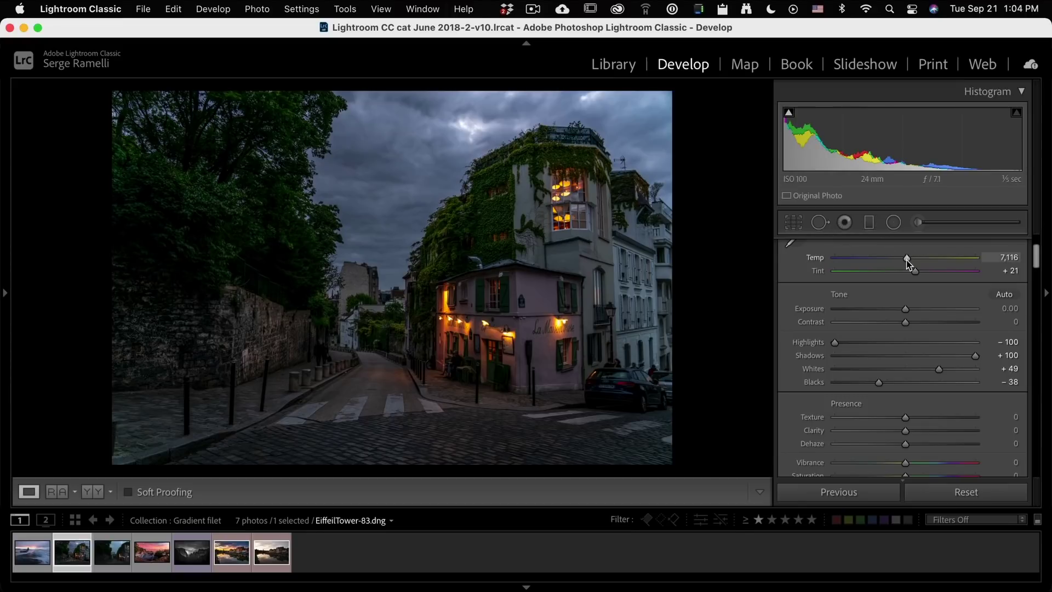
pyautogui.moveTo(906, 260); pyautogui.dragTo(913, 259)
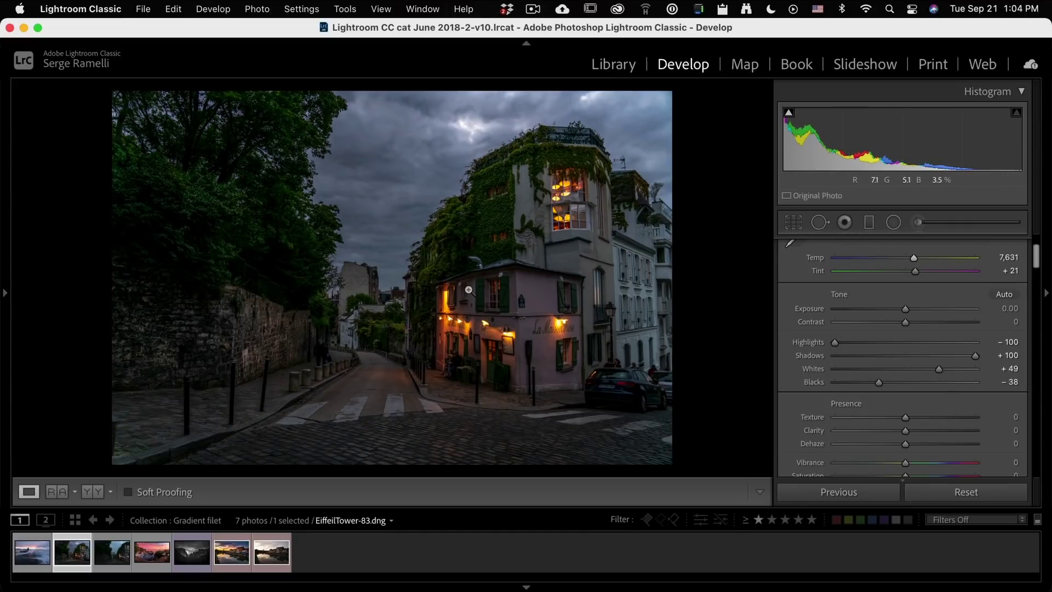
# Straighten the buildings with Transform Vertical set to -7
pyautogui.scroll(-1, 942, 334)
pyautogui.scroll(-5, 942, 334)
pyautogui.scroll(-5, 941, 337)
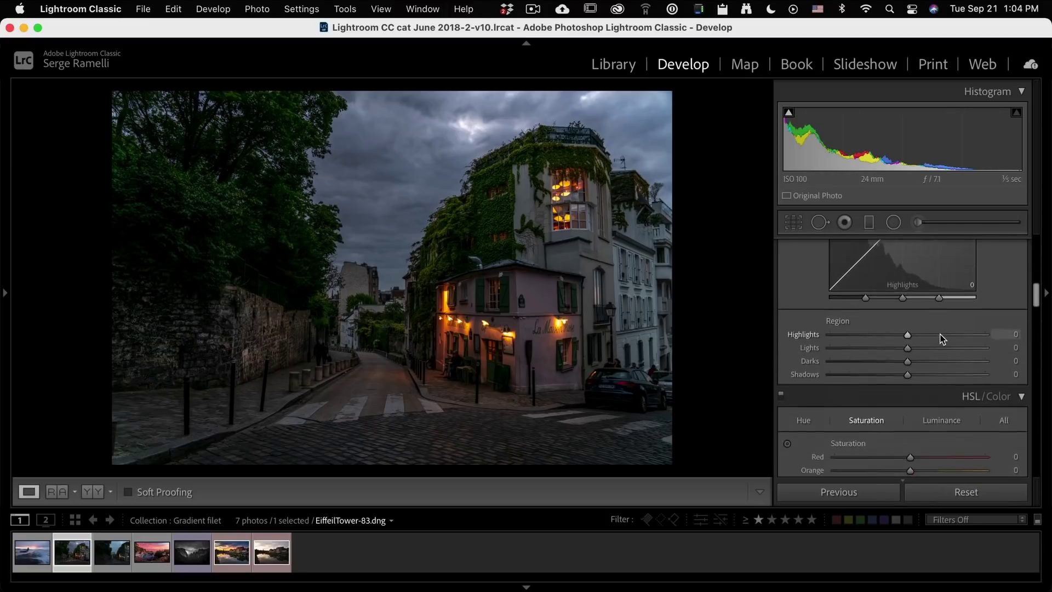
pyautogui.scroll(-5, 942, 337)
pyautogui.scroll(-2, 911, 357)
pyautogui.scroll(-5, 913, 354)
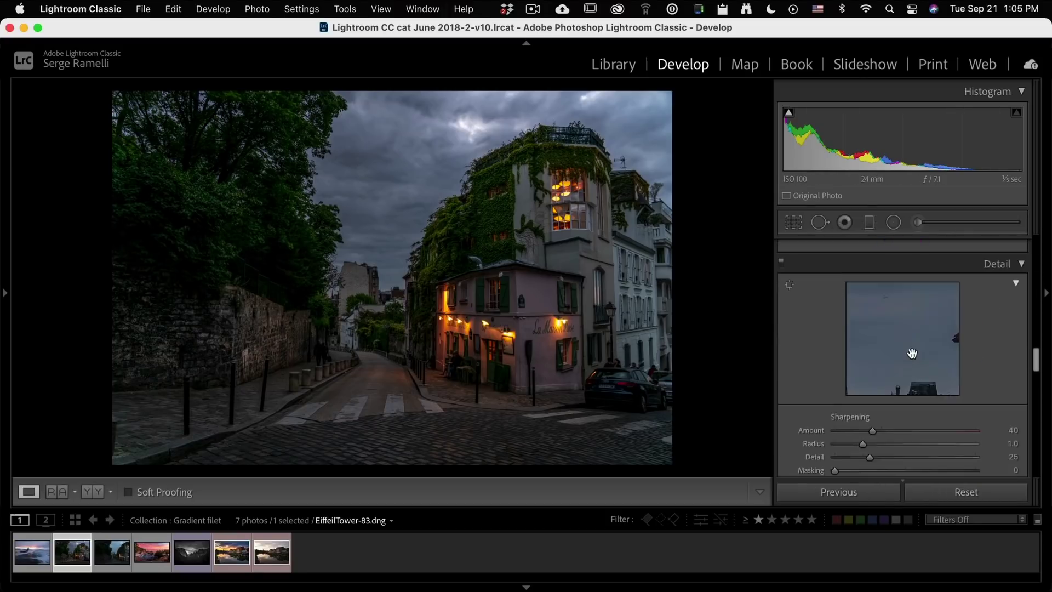
pyautogui.scroll(-5, 913, 354)
pyautogui.scroll(-3, 913, 355)
pyautogui.scroll(1, 913, 356)
pyautogui.scroll(2, 914, 357)
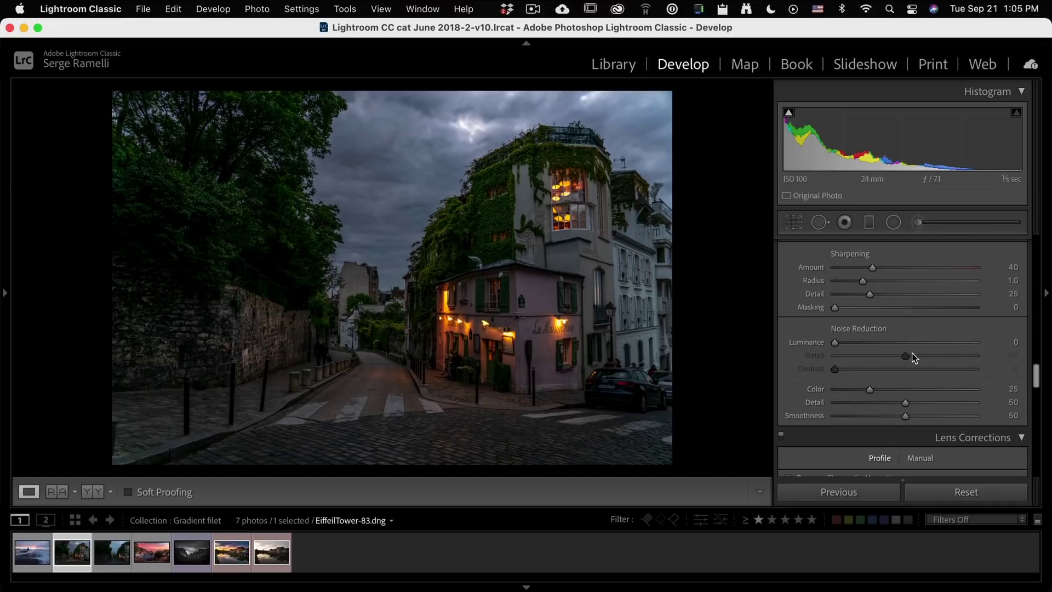
pyautogui.scroll(1, 913, 357)
pyautogui.scroll(-3, 912, 355)
pyautogui.scroll(-3, 912, 353)
pyautogui.scroll(-2, 912, 353)
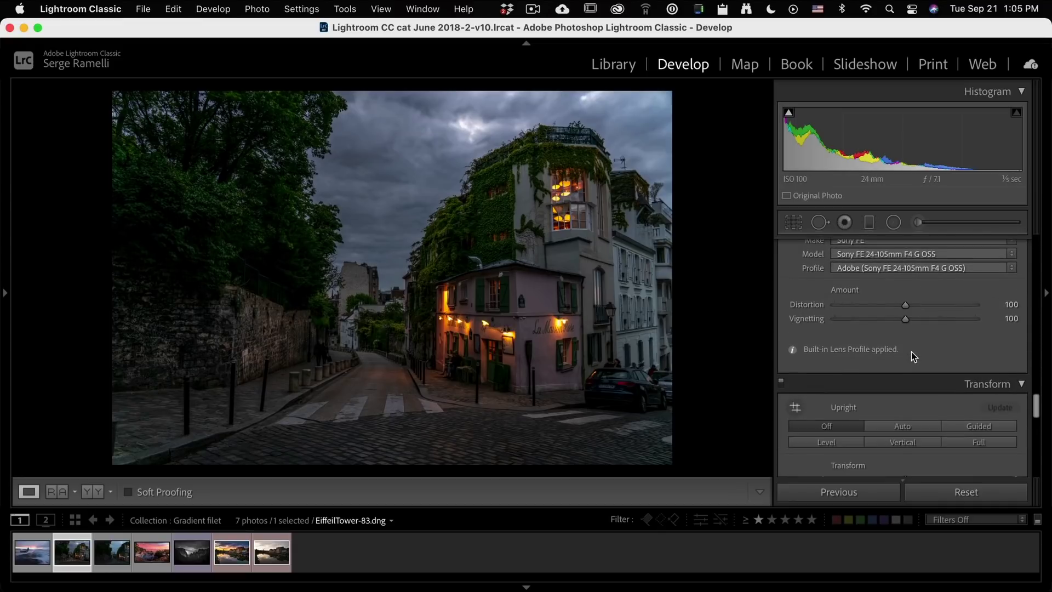
pyautogui.scroll(-2, 911, 352)
pyautogui.scroll(-2, 912, 349)
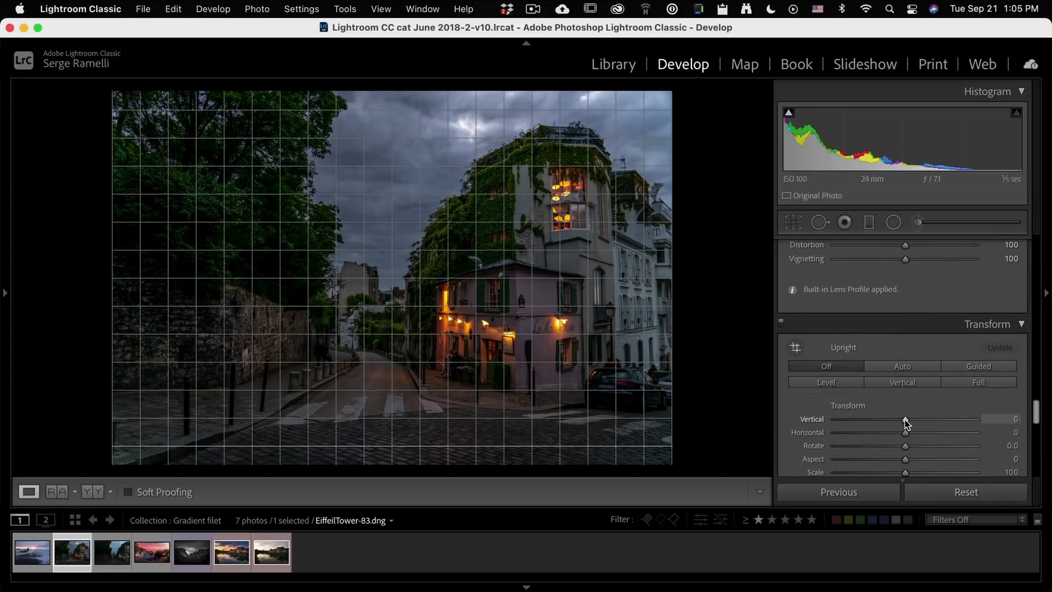
pyautogui.moveTo(906, 419); pyautogui.dragTo(900, 419)
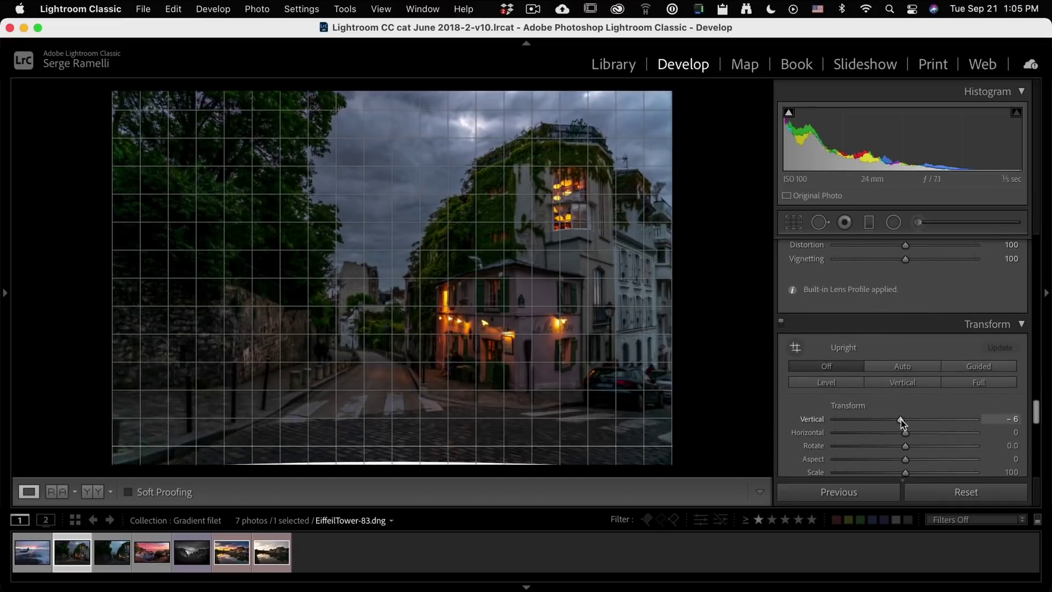
# Crop the photo in from the right and raise Contrast to +37
pyautogui.click(789, 225)
pyautogui.moveTo(663, 277); pyautogui.dragTo(634, 276)
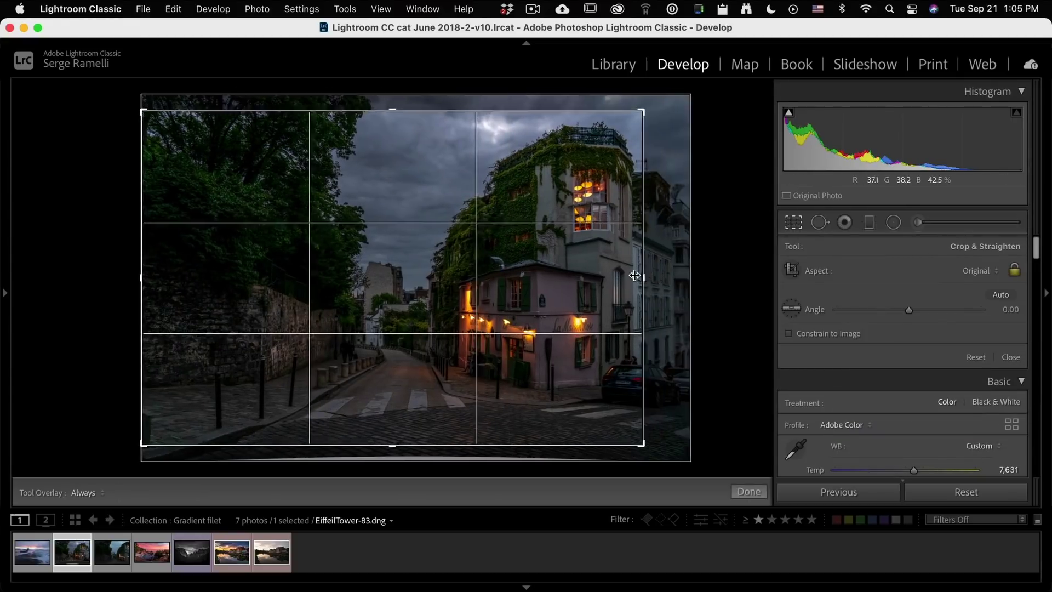
pyautogui.press('Return')
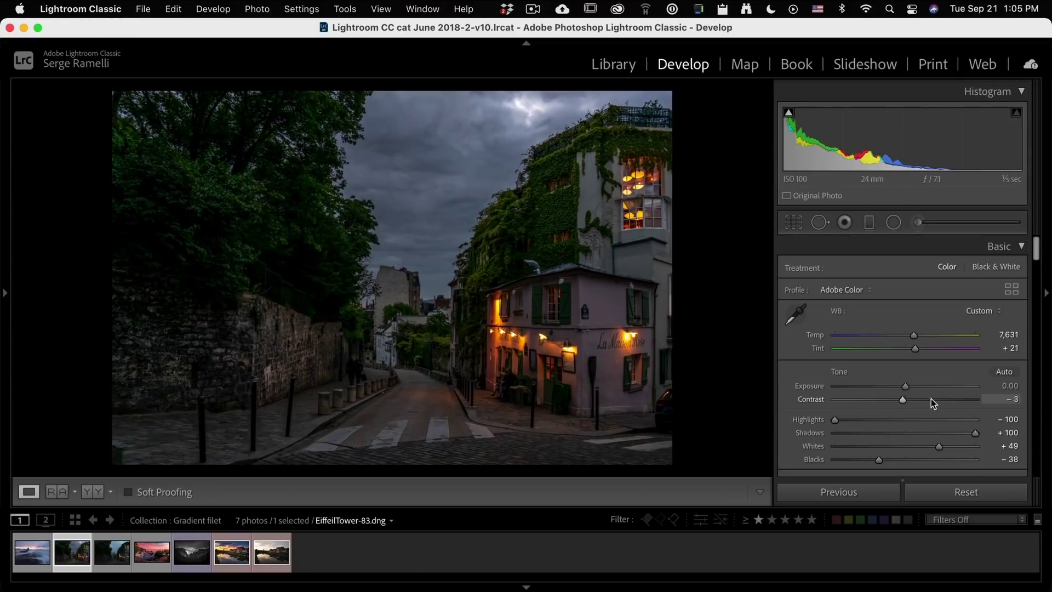
pyautogui.click(932, 399)
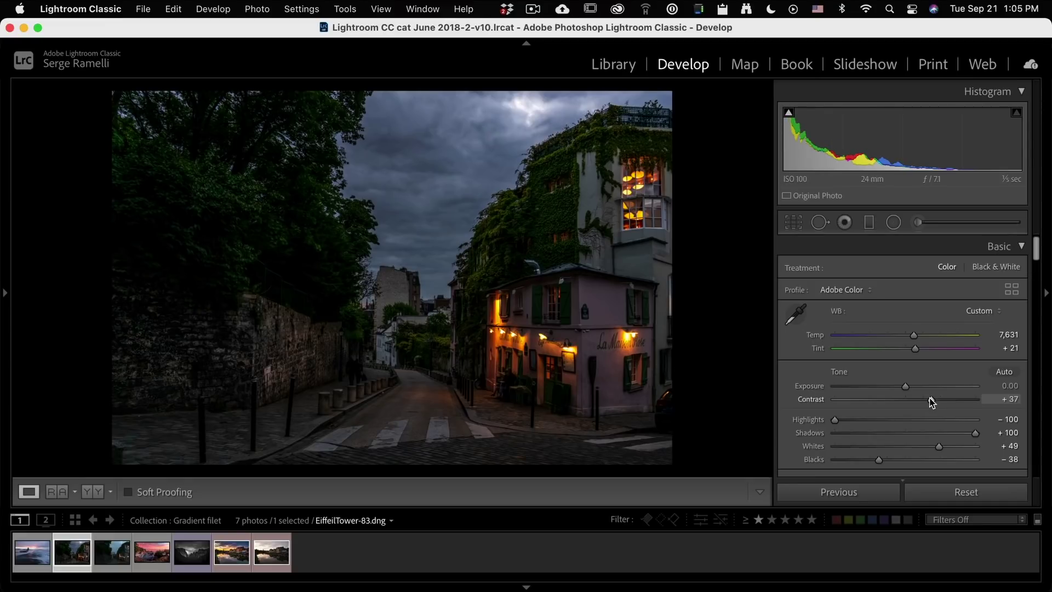
pyautogui.click(869, 222)
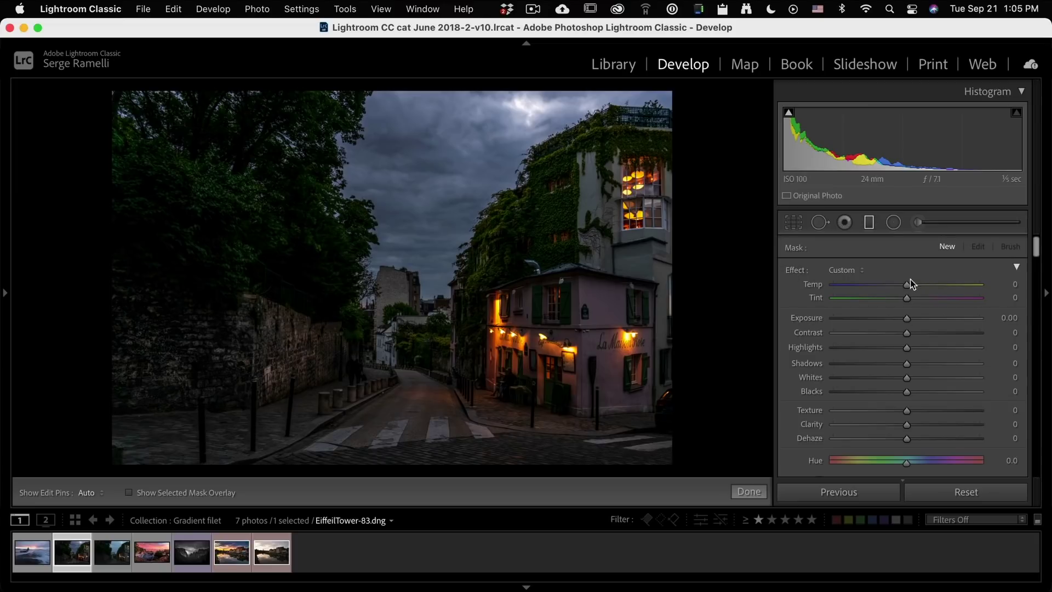
# Draw a graduated filter down over the sky at -0.60 exposure, lower edge raised to the rooftops
pyautogui.moveTo(415, 171); pyautogui.dragTo(413, 370)
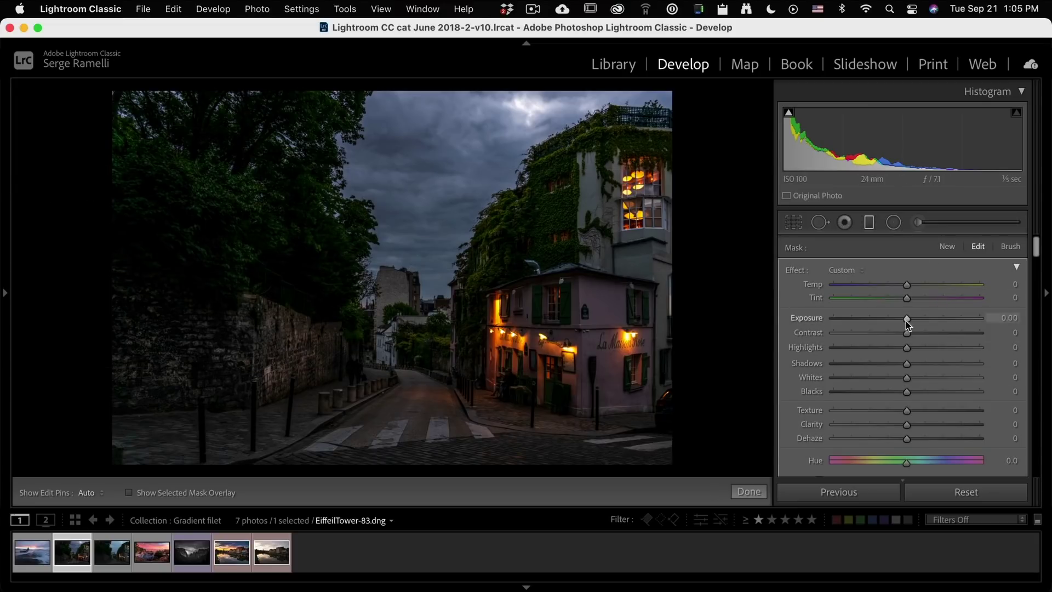
pyautogui.moveTo(906, 319); pyautogui.dragTo(895, 319)
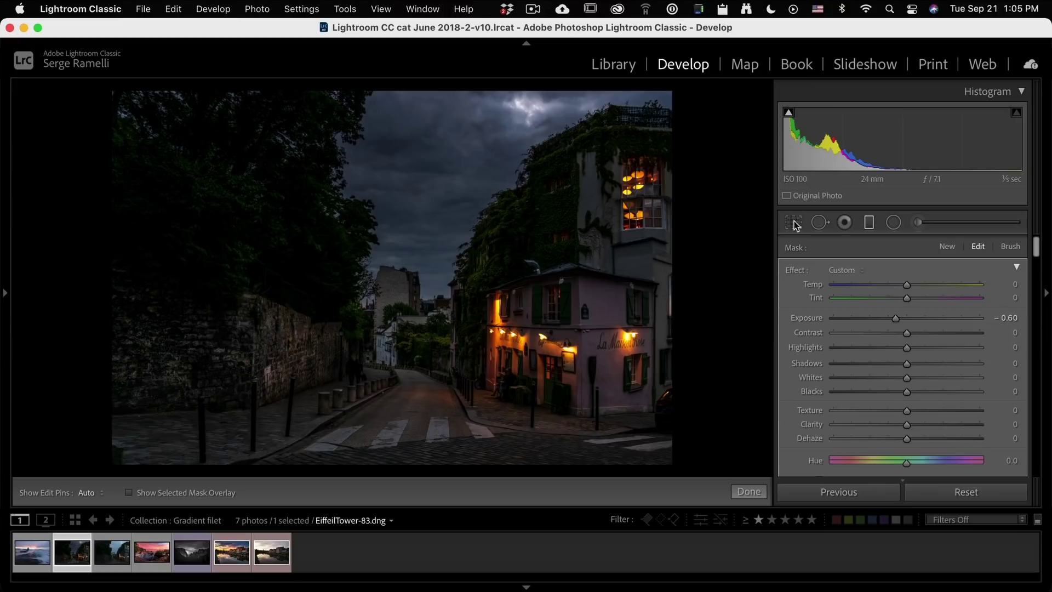
pyautogui.moveTo(439, 170)
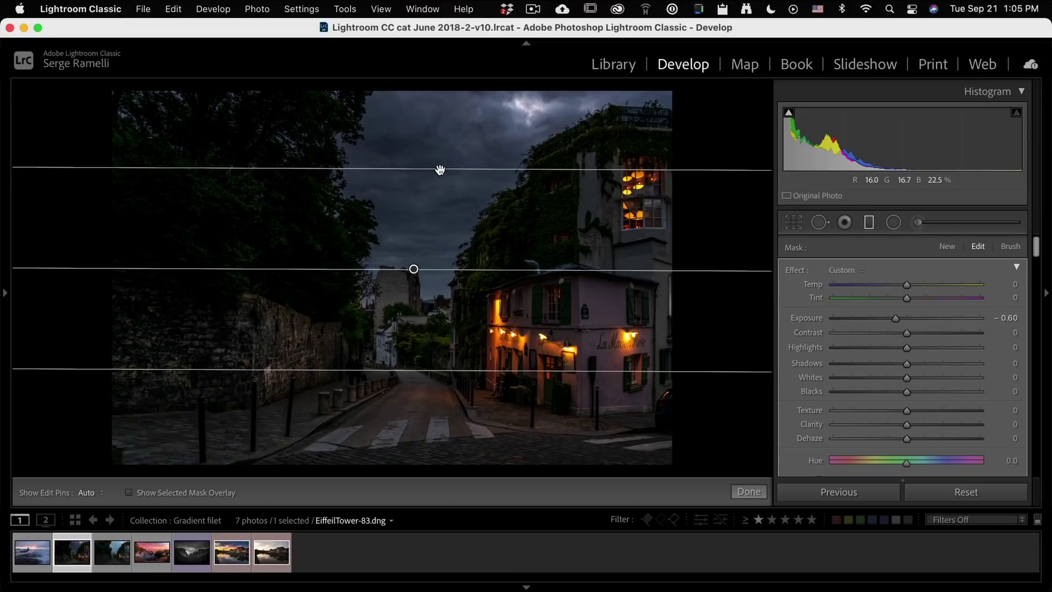
pyautogui.moveTo(464, 373); pyautogui.dragTo(430, 231)
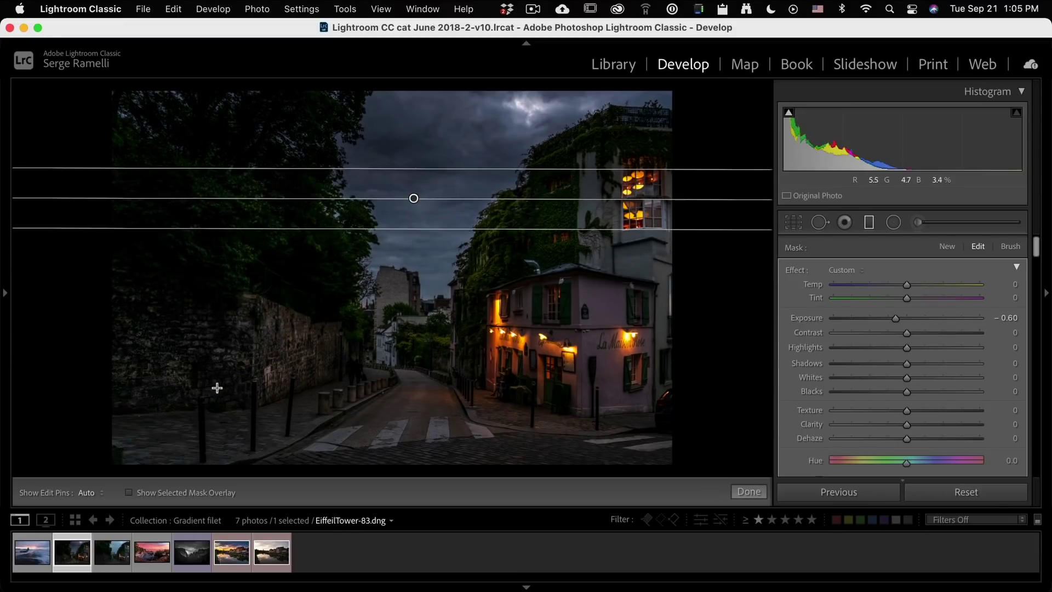
# Set Show Edit Pins to Never, then back to Auto
pyautogui.click(89, 492)
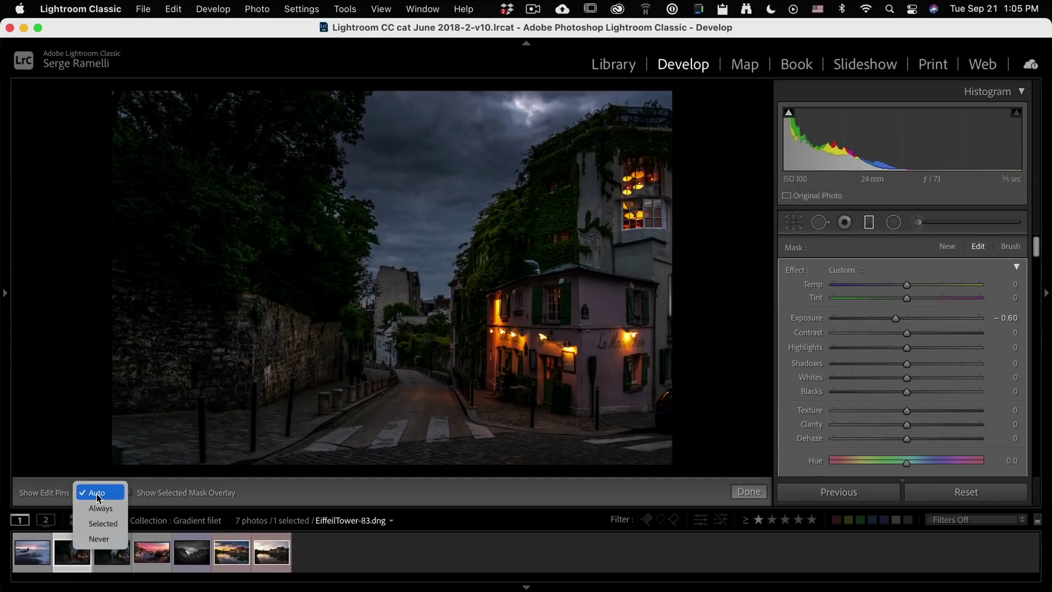
pyautogui.click(99, 539)
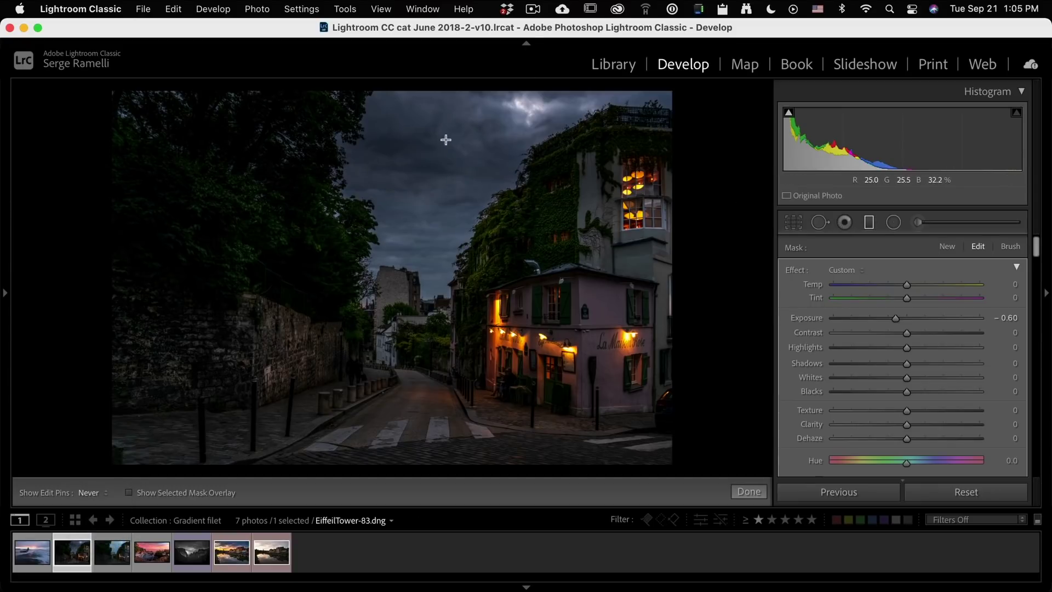
pyautogui.click(99, 493)
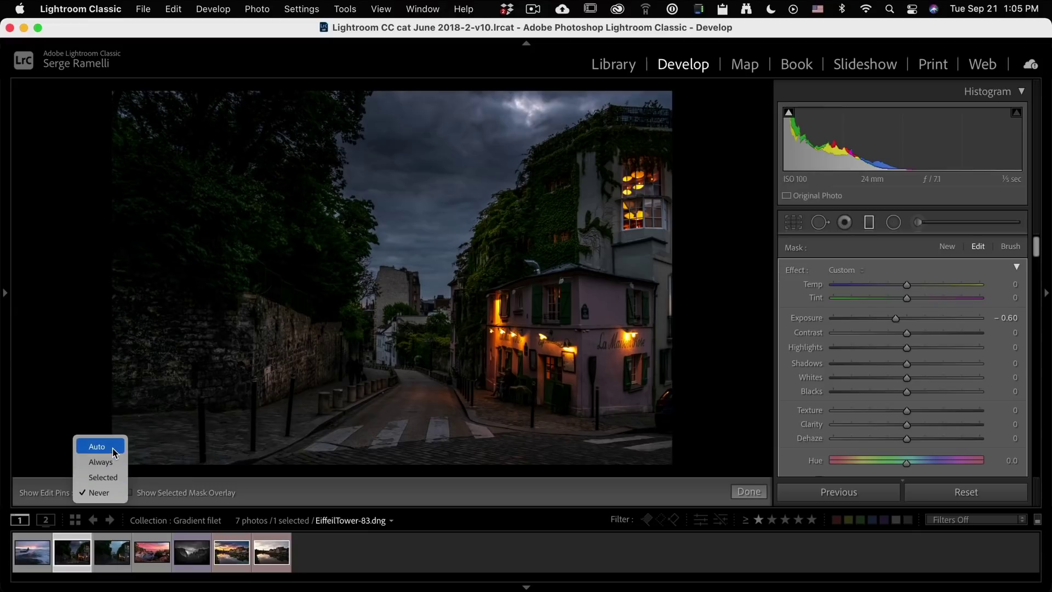
pyautogui.click(115, 453)
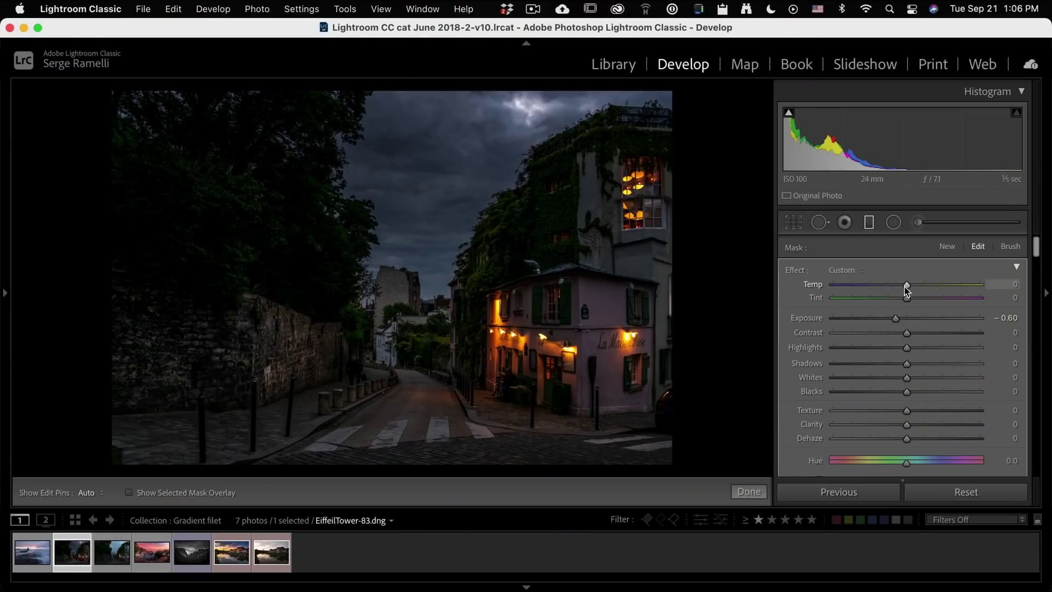
# Cool the sky gradient to Temp -21, nudge it lower, and set Shadows 67, Highlights 9
pyautogui.moveTo(897, 291); pyautogui.dragTo(891, 291)
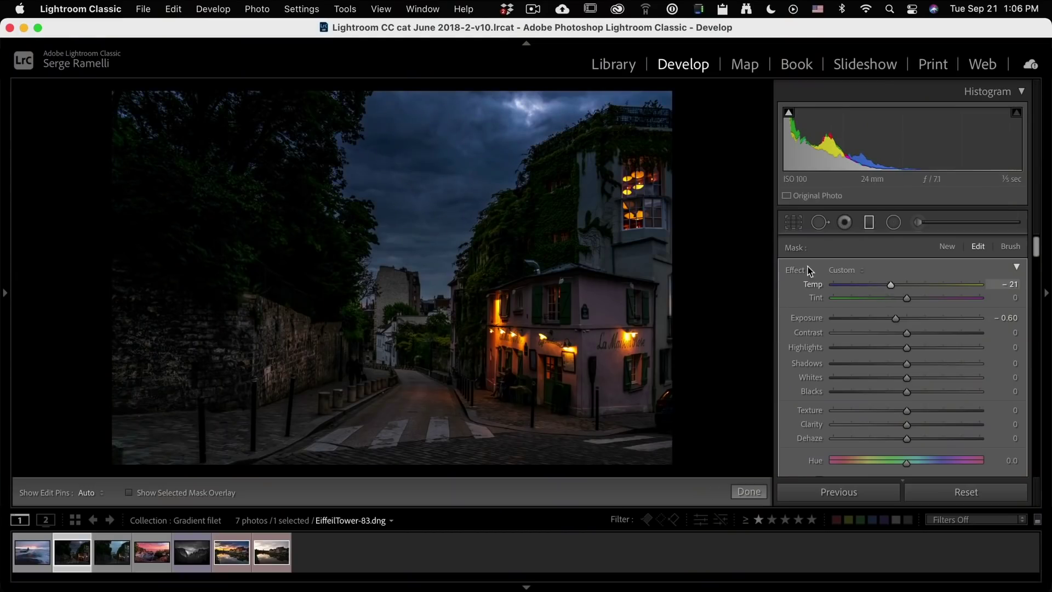
pyautogui.moveTo(413, 250); pyautogui.dragTo(413, 262)
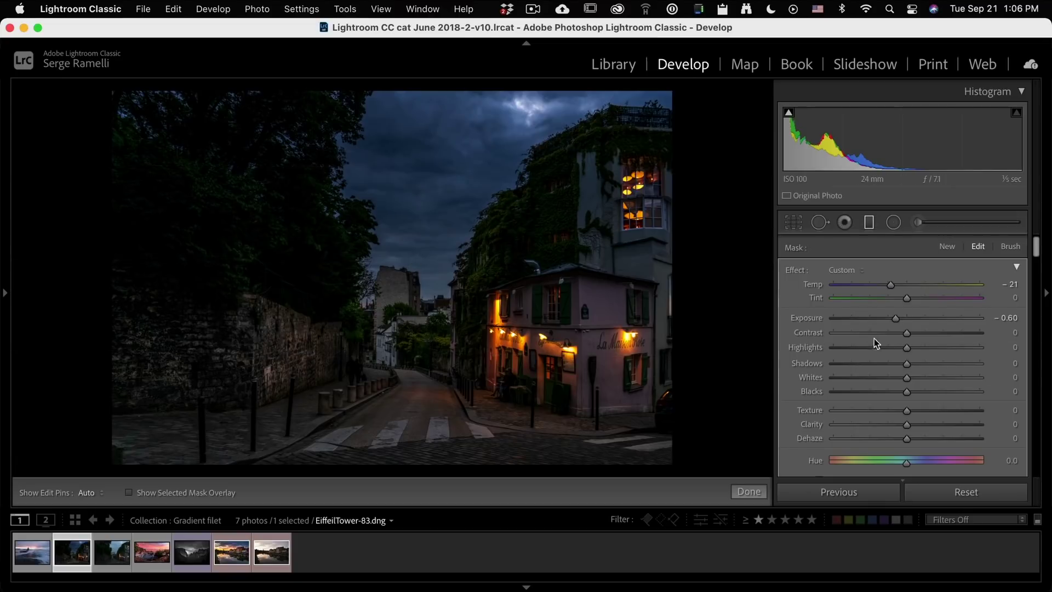
pyautogui.moveTo(944, 369); pyautogui.dragTo(958, 366)
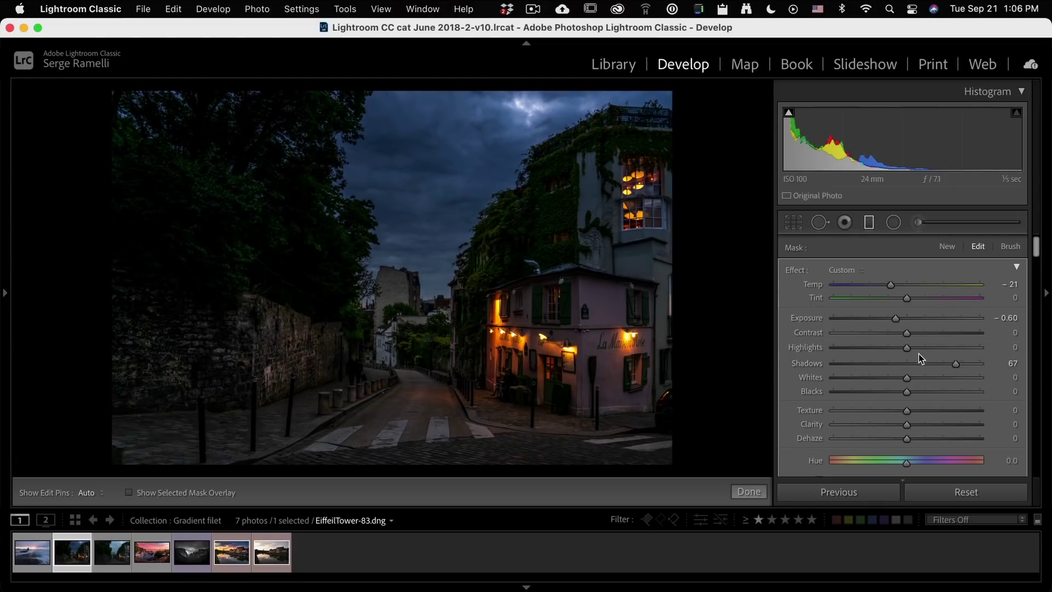
pyautogui.moveTo(907, 348); pyautogui.dragTo(914, 347)
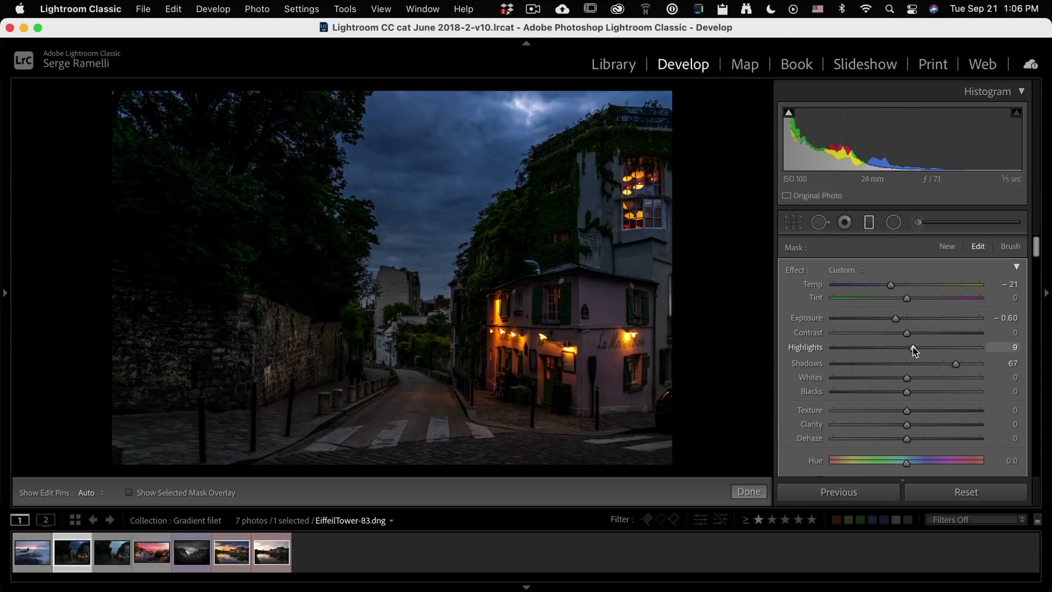
# Turn the sky filter off and back on to compare before and after
pyautogui.scroll(-5, 794, 427)
pyautogui.scroll(-5, 790, 437)
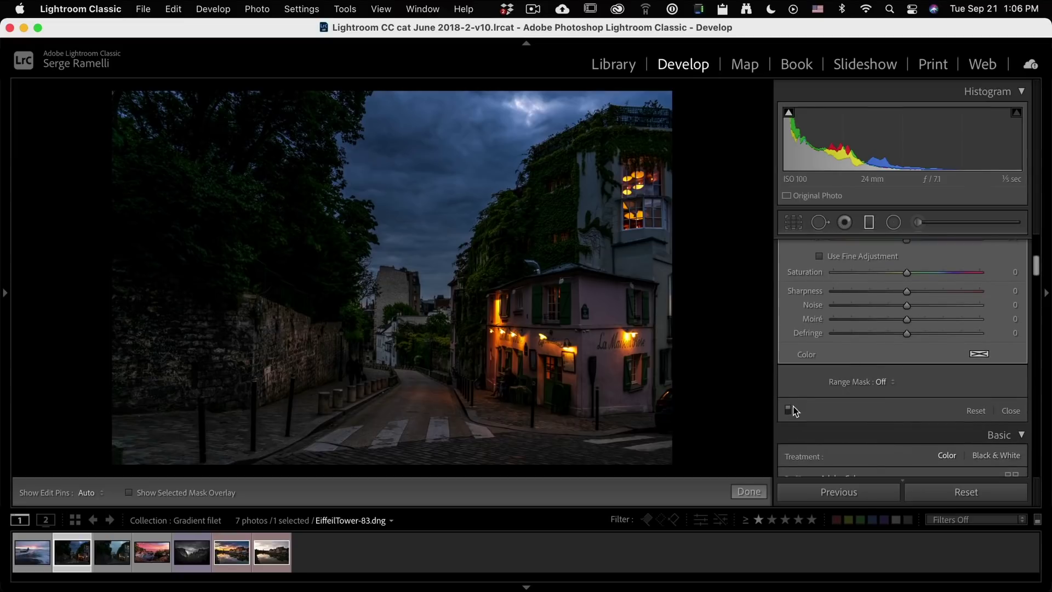
pyautogui.click(788, 411)
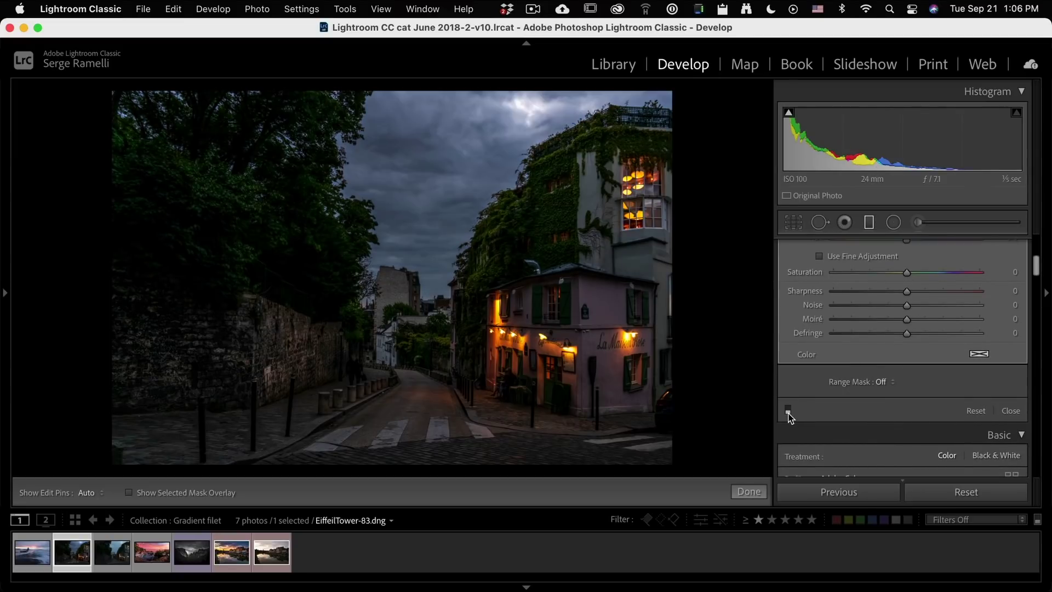
pyautogui.click(788, 411)
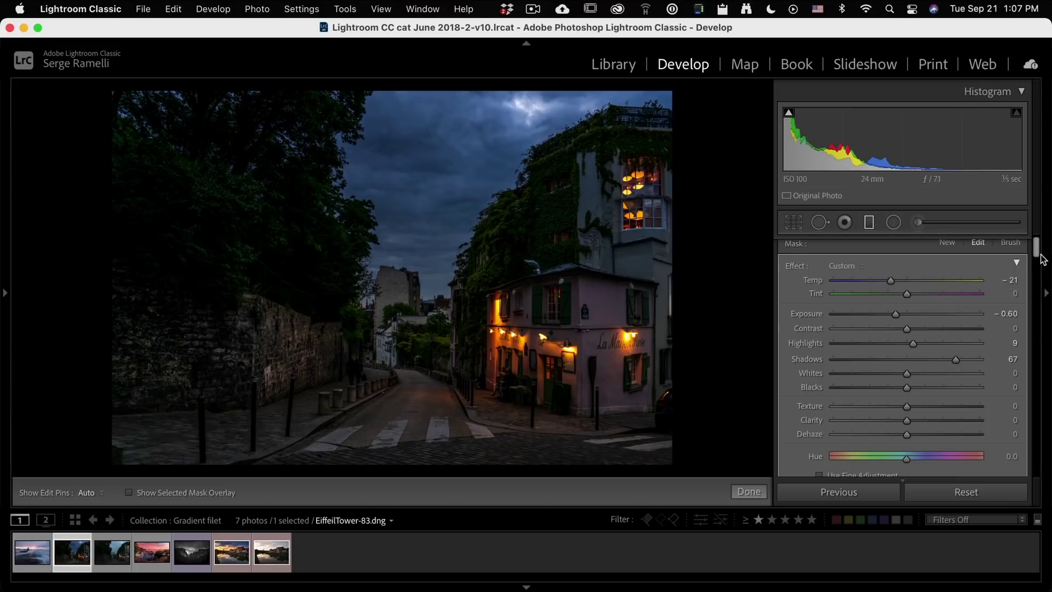
# Set the sky filter's Range Mask to Luminance
pyautogui.moveTo(1037, 248); pyautogui.dragTo(1037, 276)
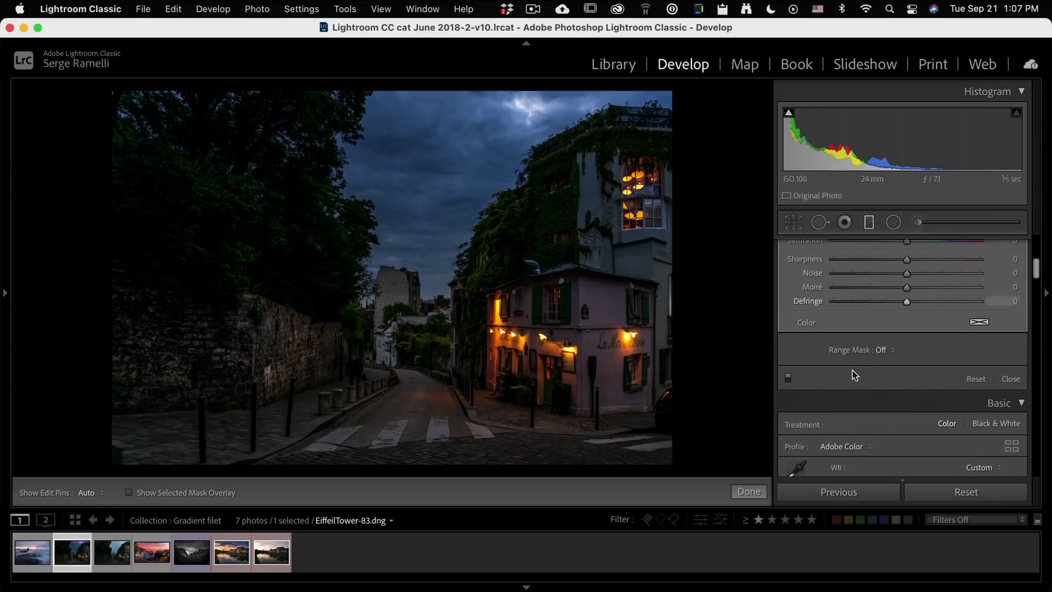
pyautogui.click(885, 351)
pyautogui.click(899, 380)
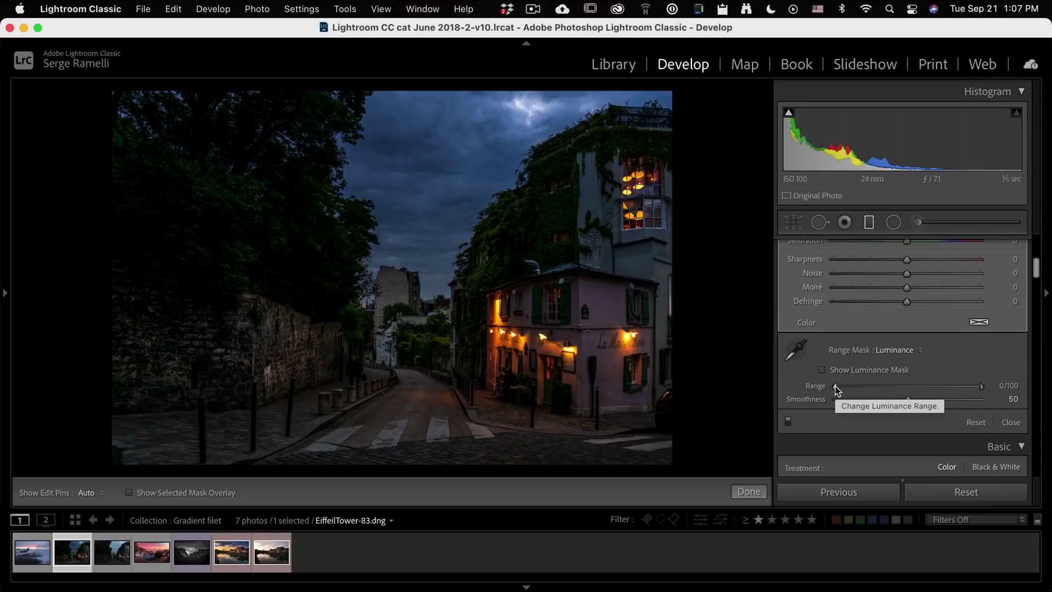
# Drag the luminance range's lower limit back and forth, settling around 72/100
pyautogui.moveTo(835, 386); pyautogui.dragTo(911, 391)
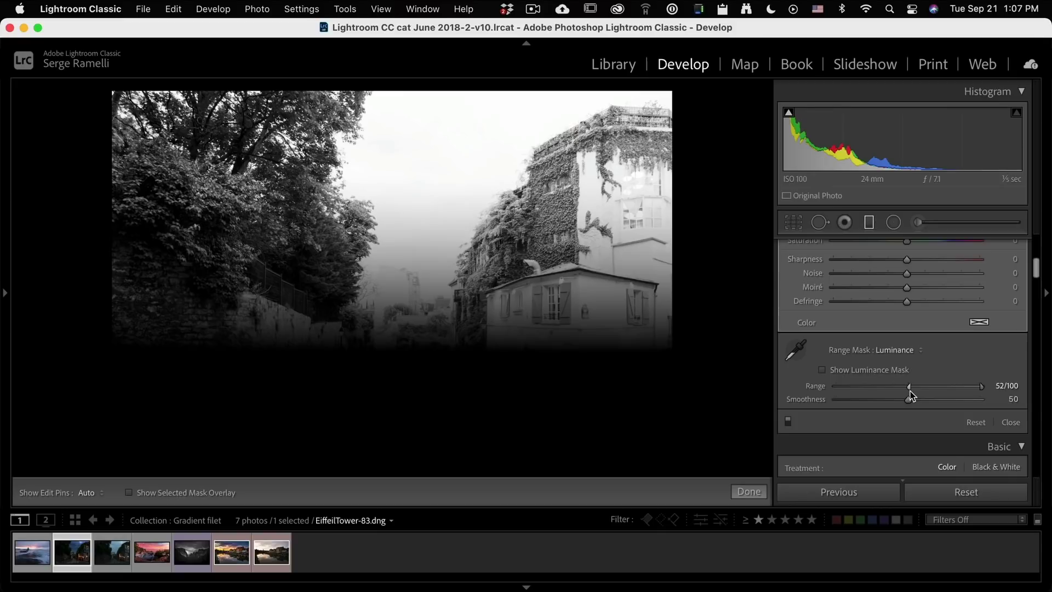
pyautogui.moveTo(909, 391); pyautogui.dragTo(956, 393)
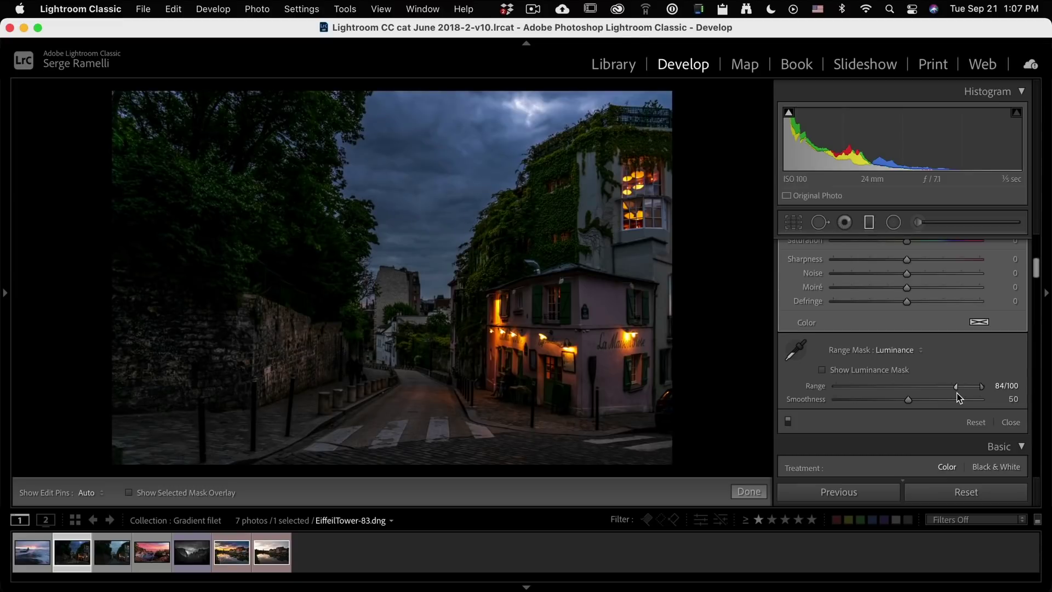
pyautogui.moveTo(957, 393)
pyautogui.mouseDown()
pyautogui.moveTo(810, 380)
pyautogui.moveTo(967, 390)
pyautogui.moveTo(777, 380)
pyautogui.moveTo(953, 388)
pyautogui.moveTo(836, 386)
pyautogui.mouseUp()
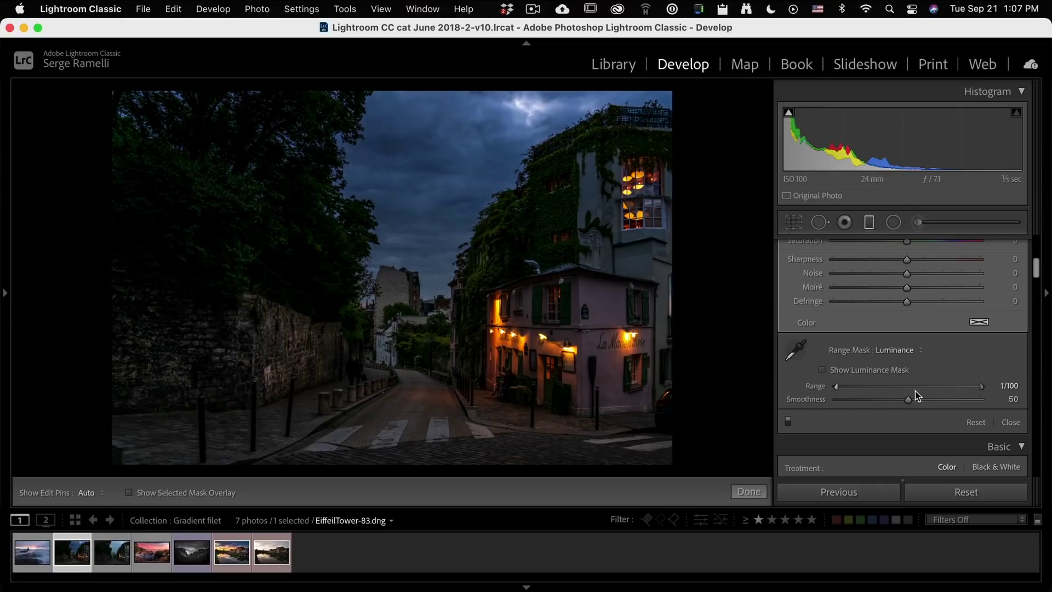
pyautogui.moveTo(915, 391); pyautogui.dragTo(943, 390)
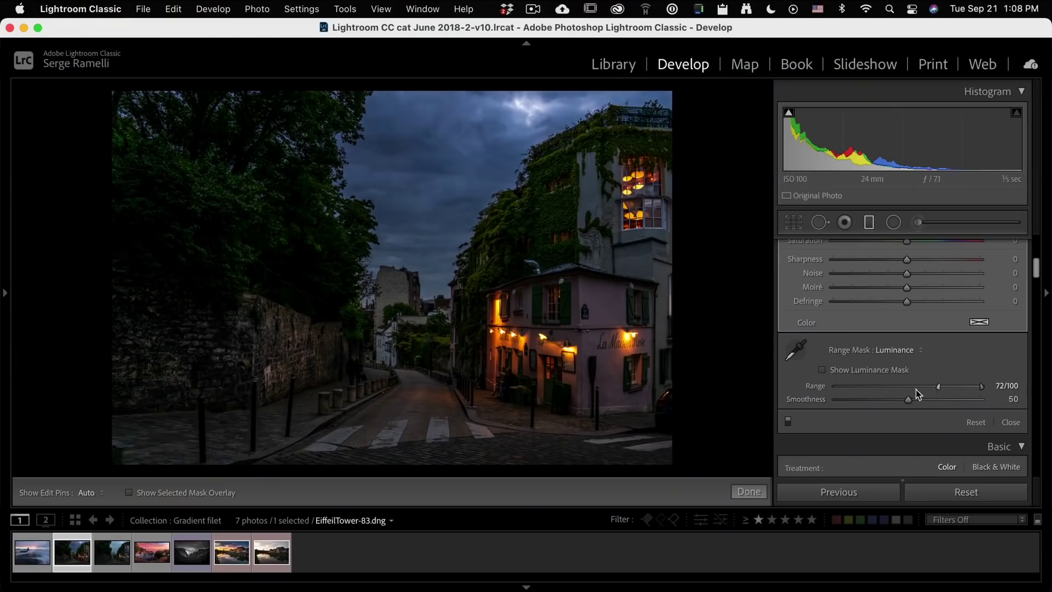
# Lower the sky filter's luminance range lower limit to 36/100
pyautogui.moveTo(935, 391); pyautogui.dragTo(822, 398)
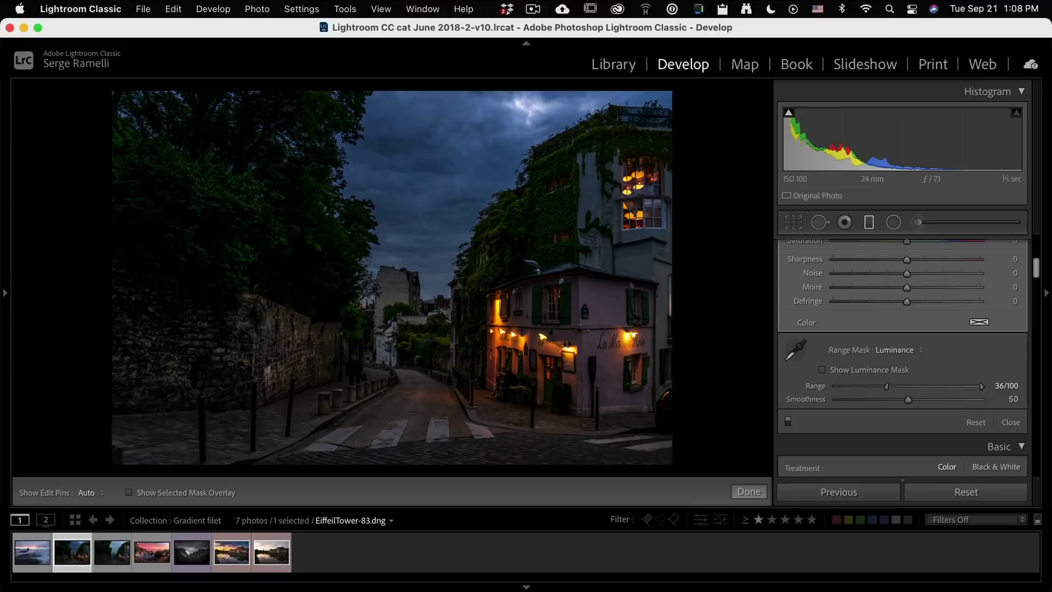
pyautogui.moveTo(1037, 268); pyautogui.dragTo(1038, 248)
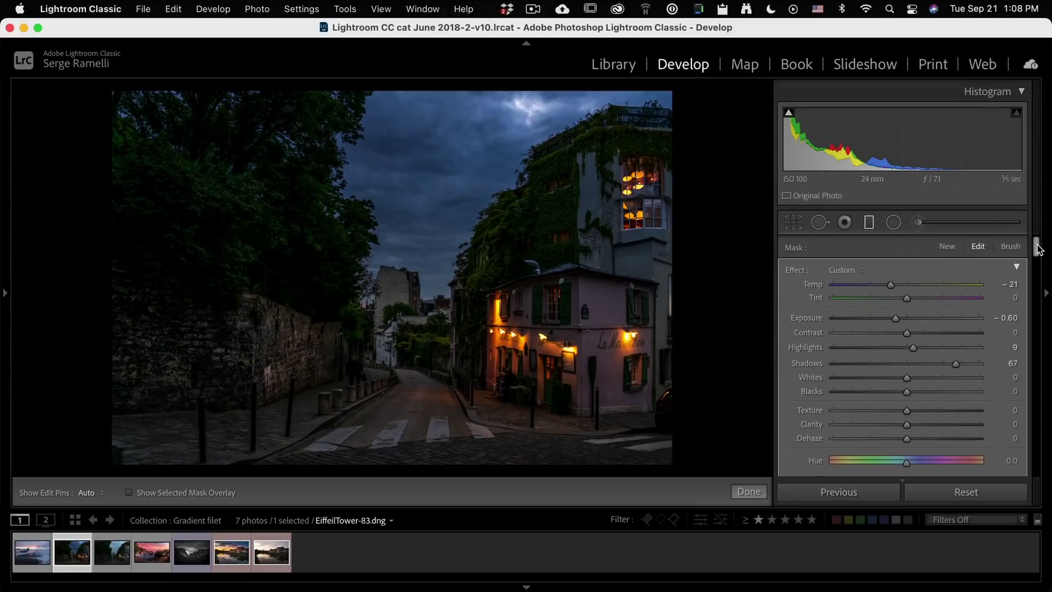
# Switch to the mask Erase brush at size 10, flow 69, with the red mask overlay shown
pyautogui.click(1008, 248)
pyautogui.moveTo(1035, 248); pyautogui.dragTo(1036, 267)
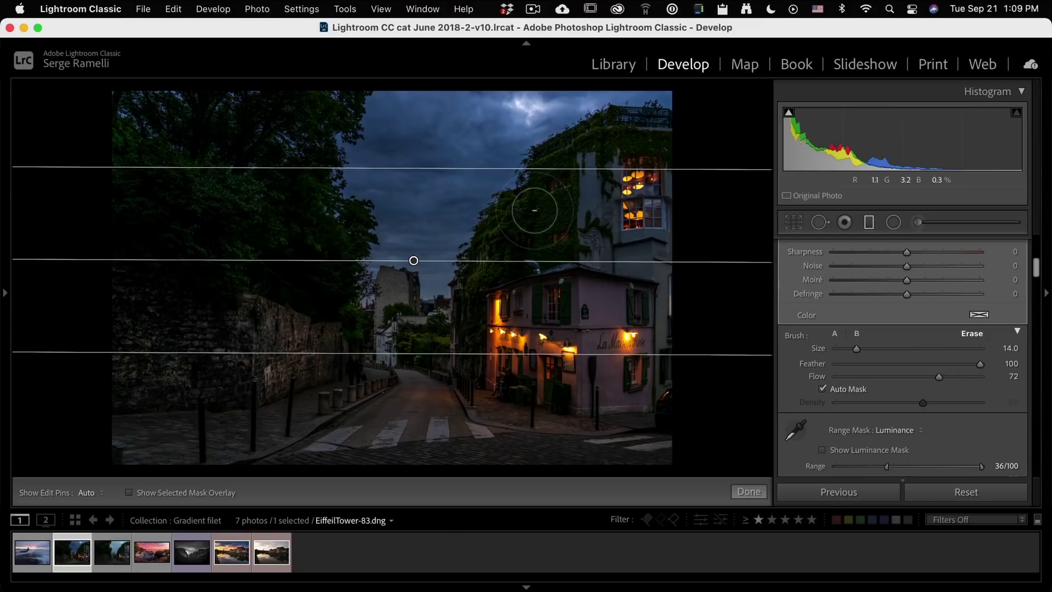
pyautogui.press('[')
pyautogui.press('[')
pyautogui.press('[')
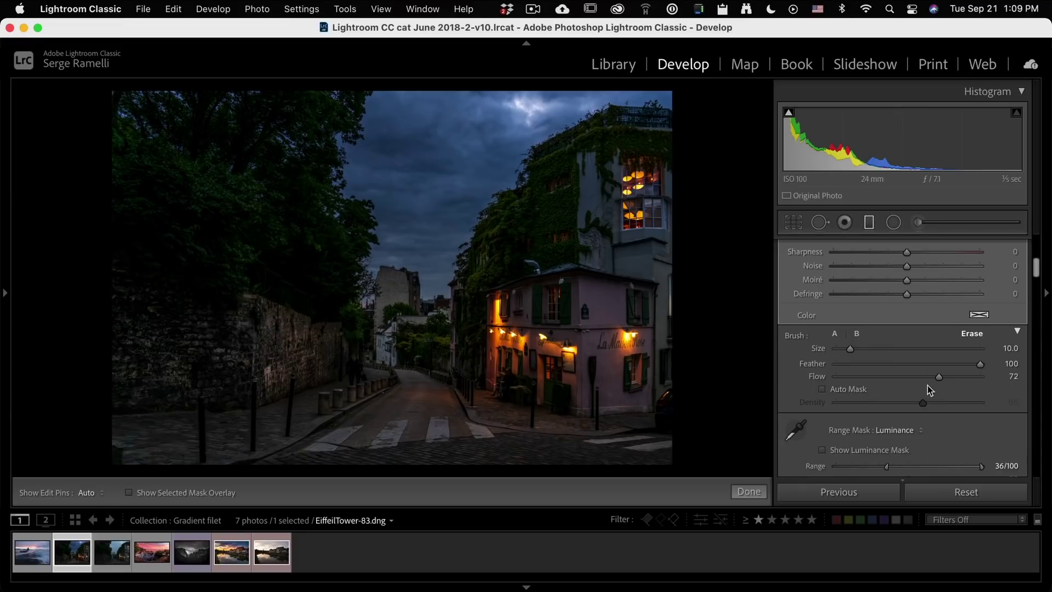
pyautogui.moveTo(940, 377); pyautogui.dragTo(935, 376)
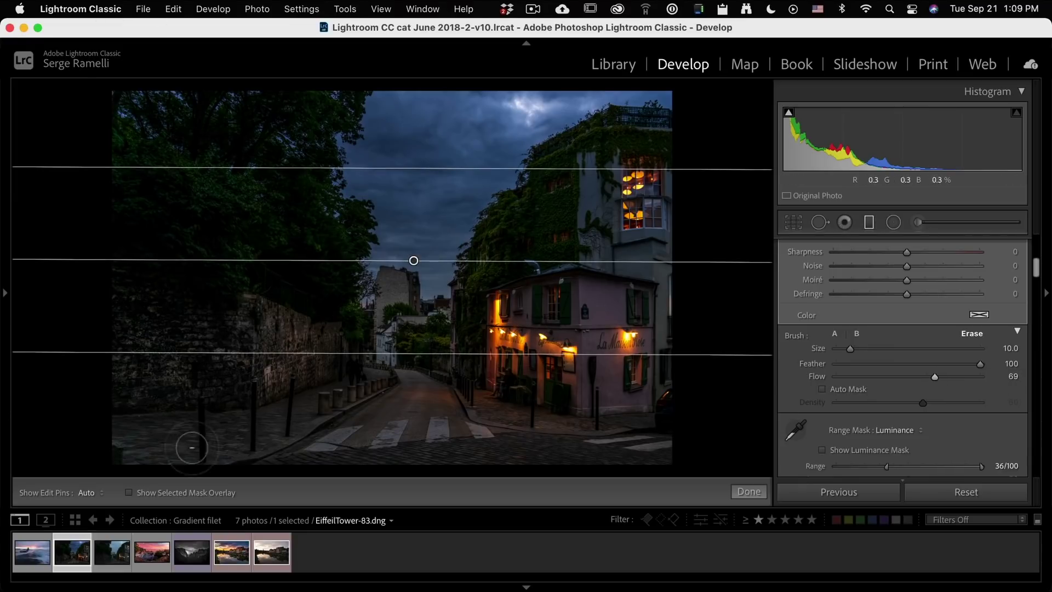
pyautogui.click(222, 495)
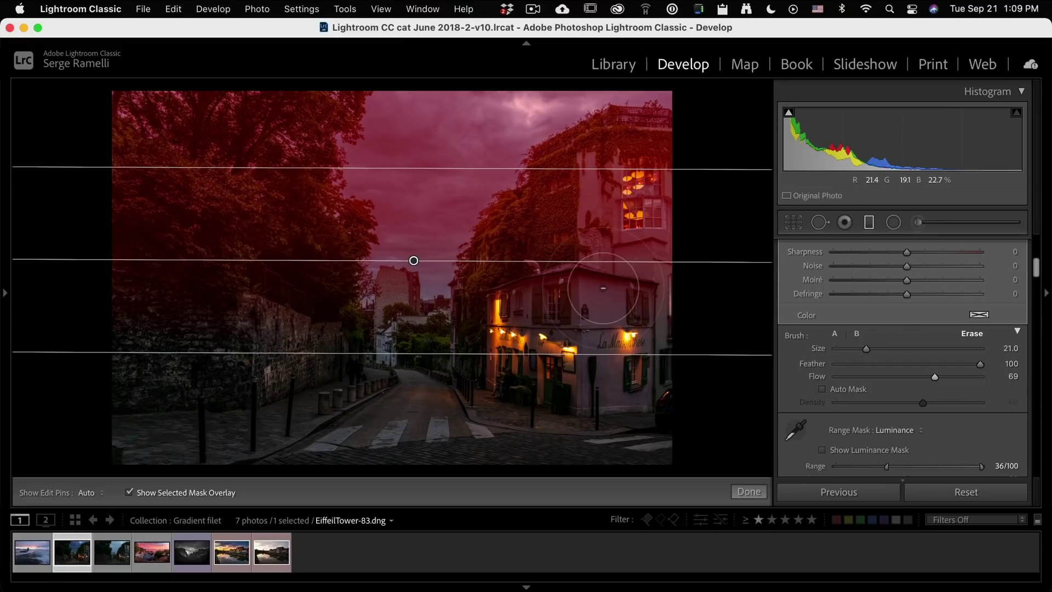
pyautogui.scroll(3, 669, 223)
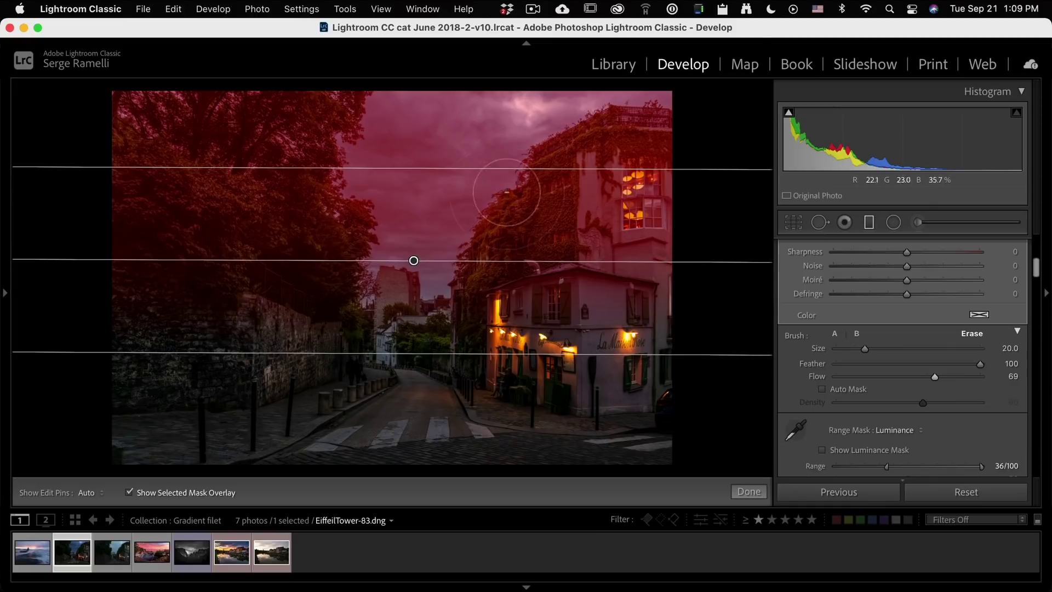
# Erase the filter from the building's upper windows and the upper-left tree
pyautogui.press('h')
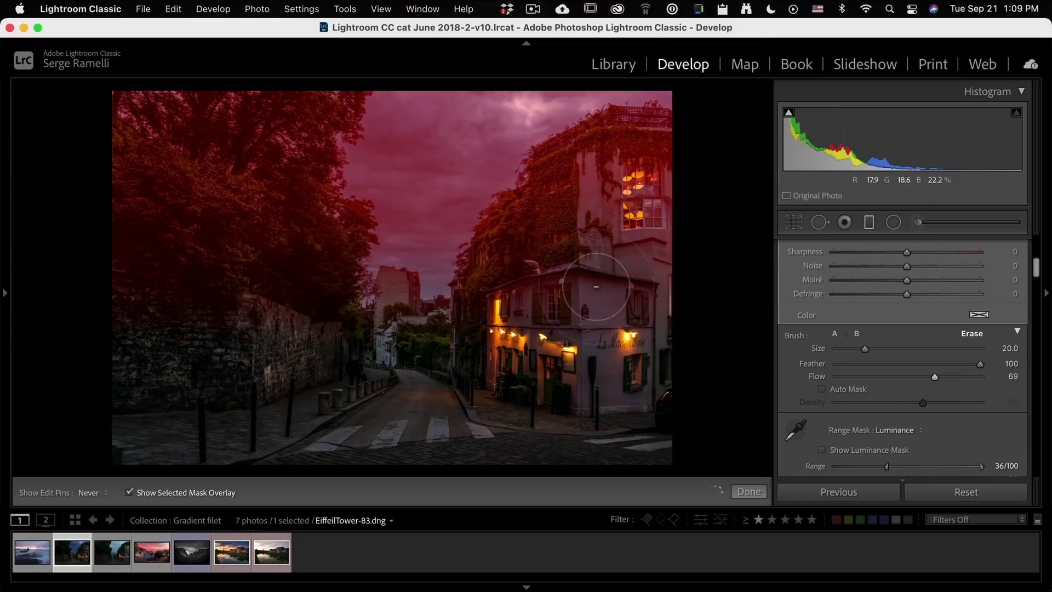
pyautogui.press('h')
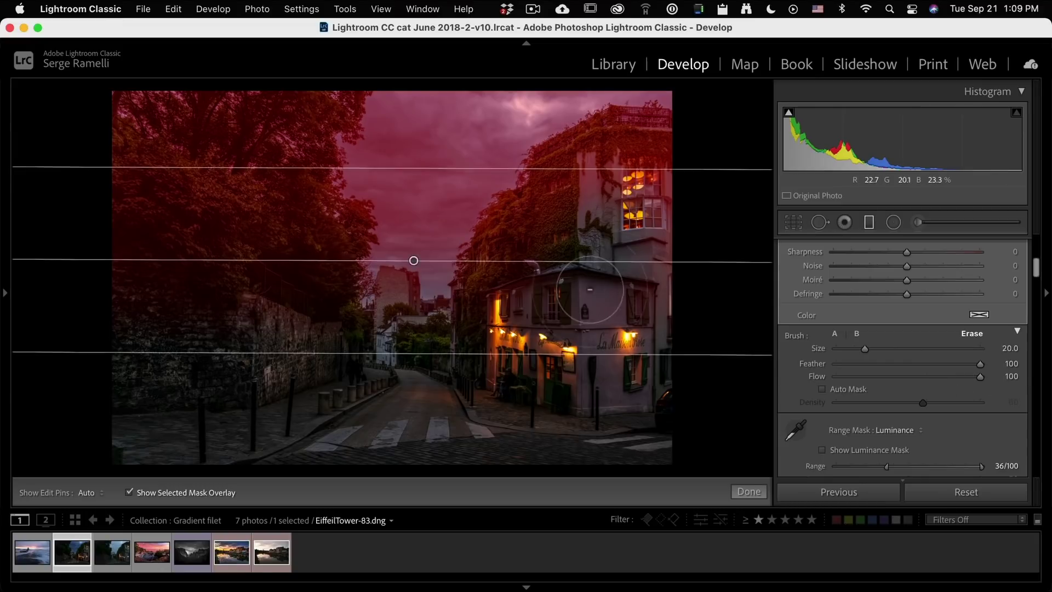
pyautogui.press('h')
pyautogui.moveTo(538, 278); pyautogui.dragTo(638, 207)
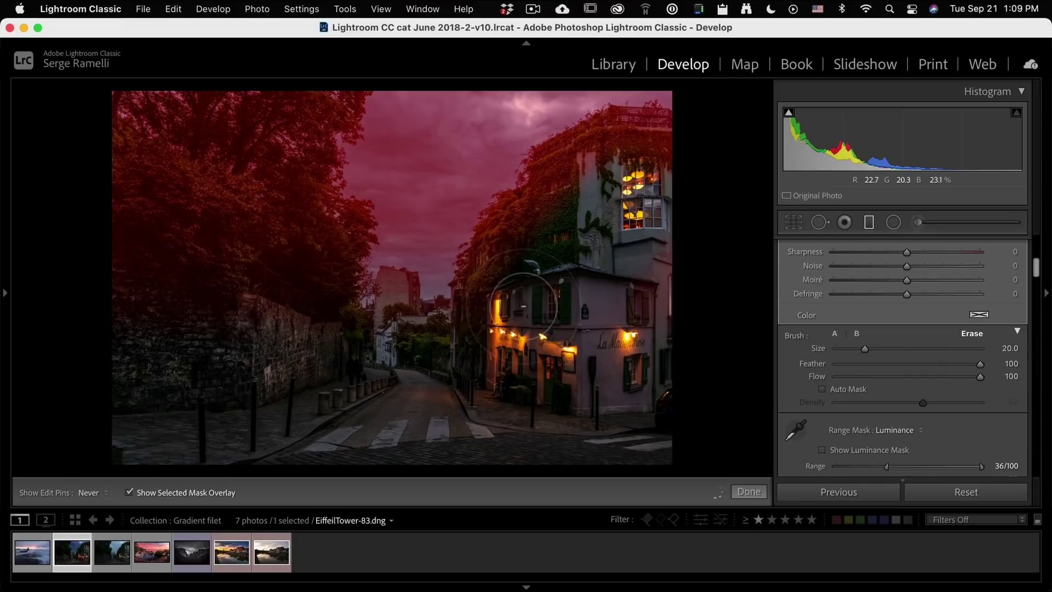
pyautogui.press('h')
pyautogui.moveTo(270, 270)
pyautogui.mouseDown()
pyautogui.moveTo(202, 187)
pyautogui.moveTo(188, 298)
pyautogui.moveTo(200, 130)
pyautogui.moveTo(140, 106)
pyautogui.moveTo(124, 273)
pyautogui.moveTo(228, 258)
pyautogui.moveTo(261, 289)
pyautogui.moveTo(259, 239)
pyautogui.moveTo(252, 269)
pyautogui.mouseUp()
pyautogui.press('h')
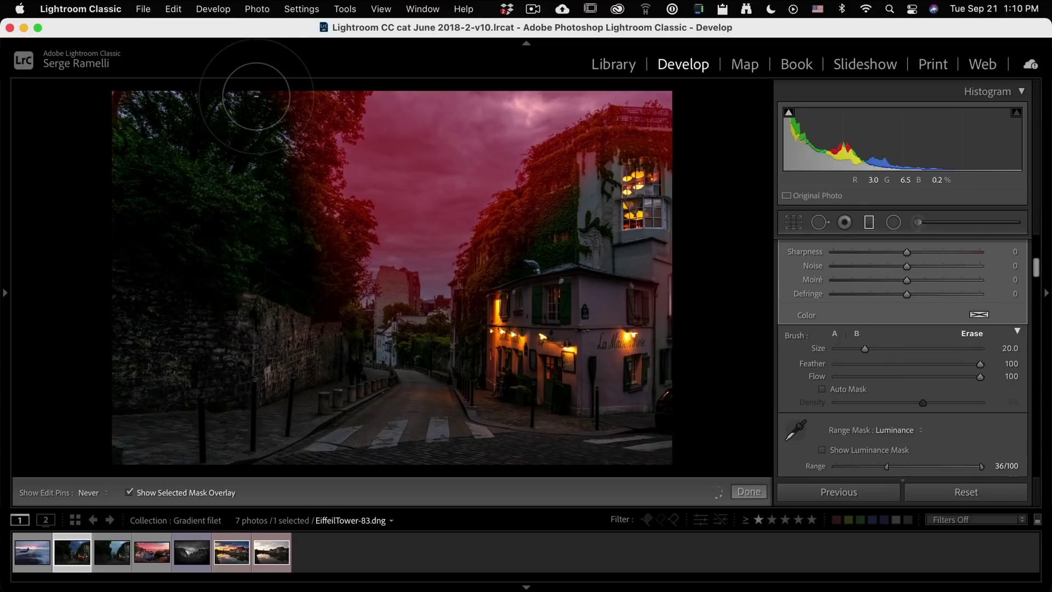
pyautogui.press('h')
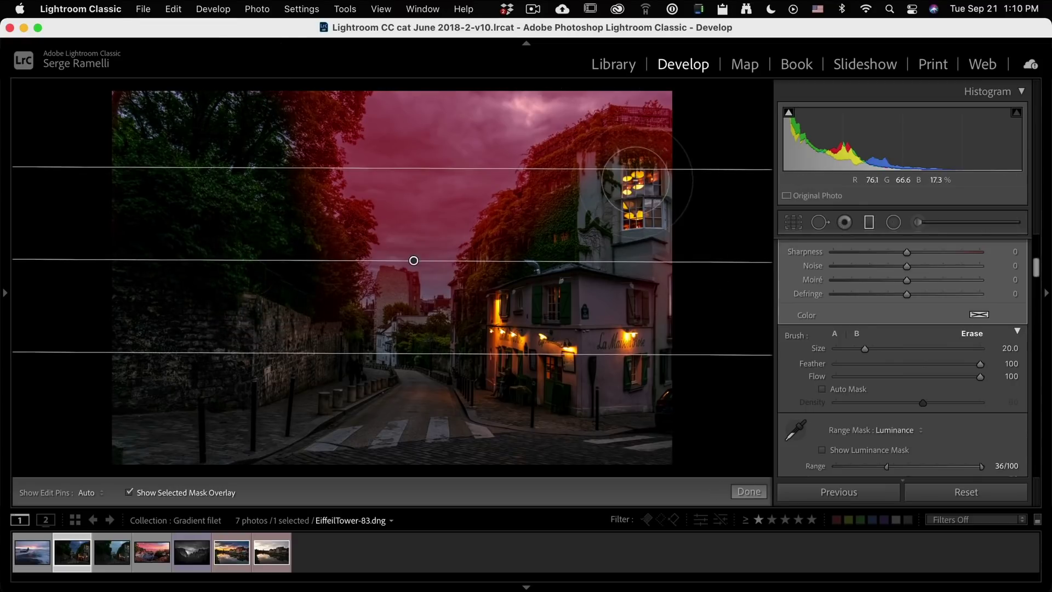
pyautogui.scroll(-4, 635, 176)
pyautogui.press('h')
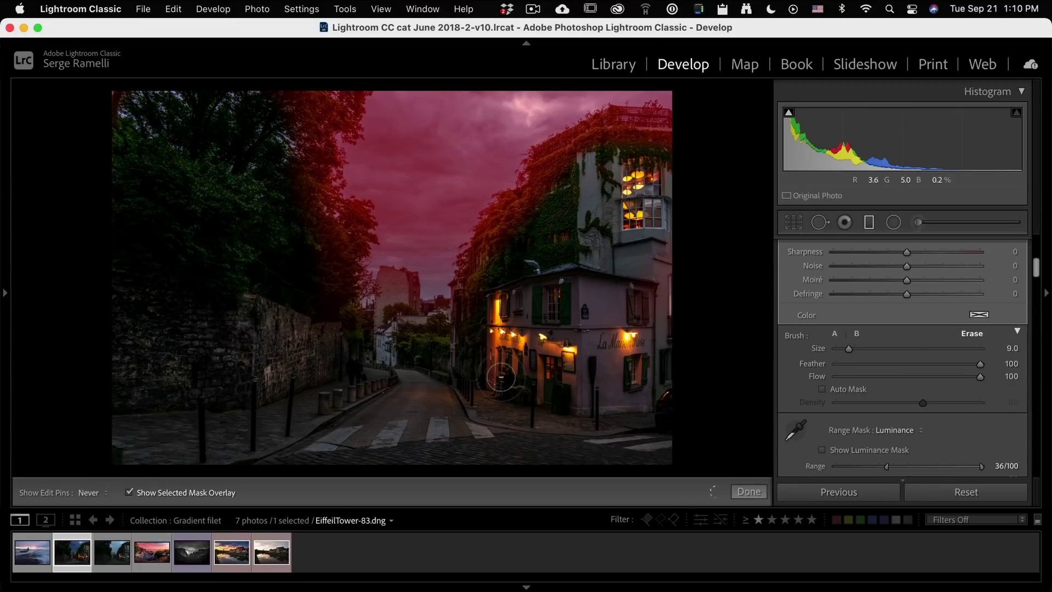
pyautogui.press('h')
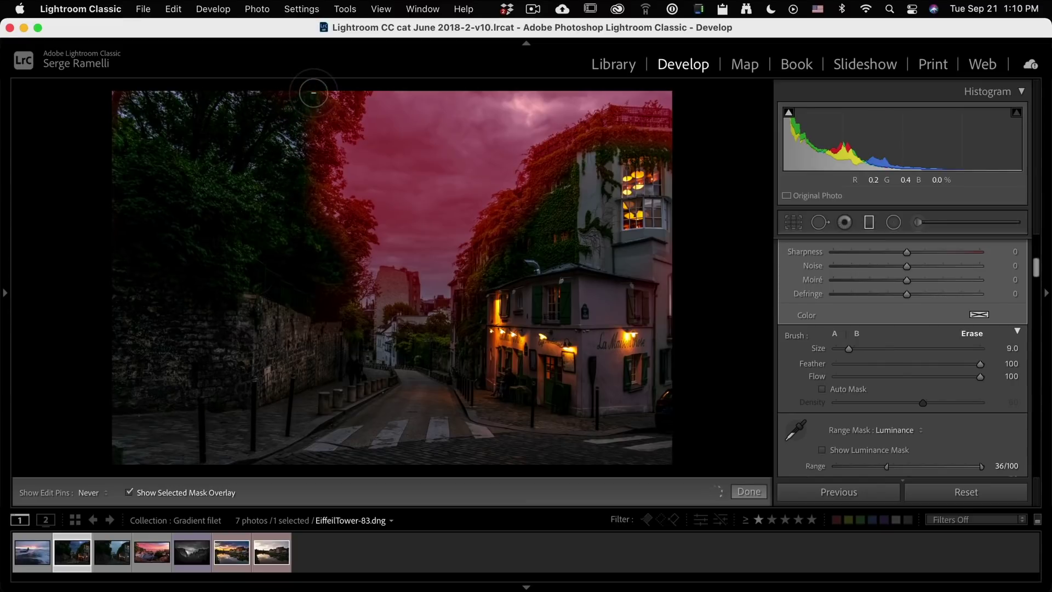
pyautogui.press('h')
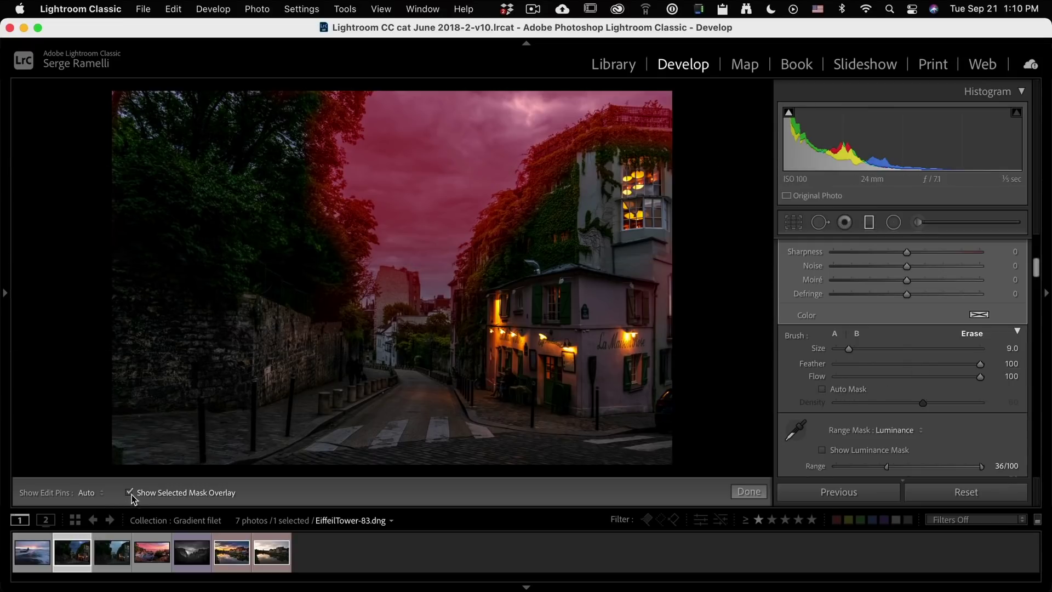
# Hide the red mask overlay and reselect the brush mode in the Graduated Filter panel
pyautogui.press('h')
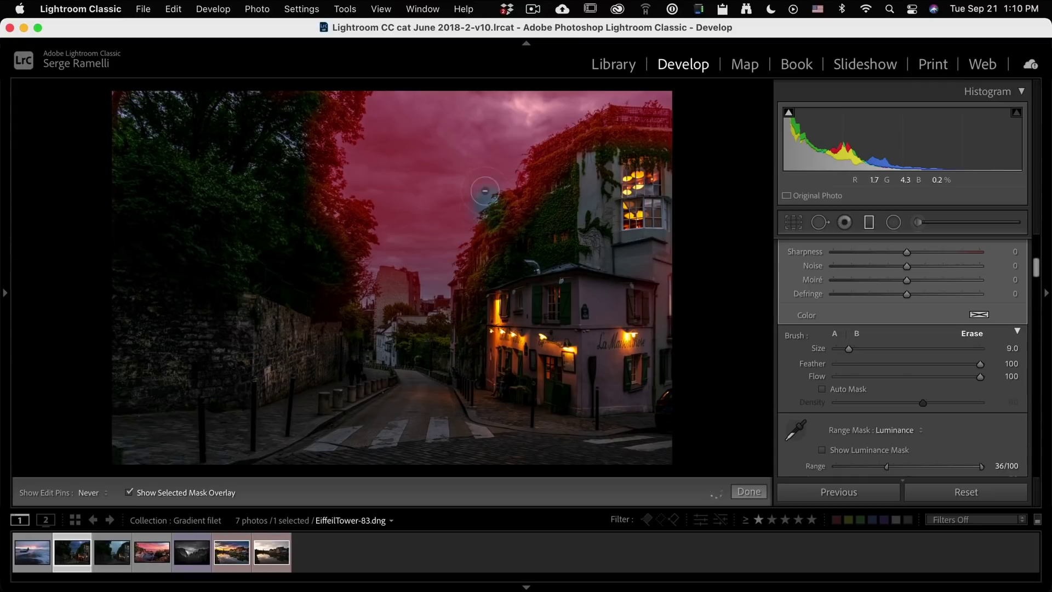
pyautogui.click(136, 492)
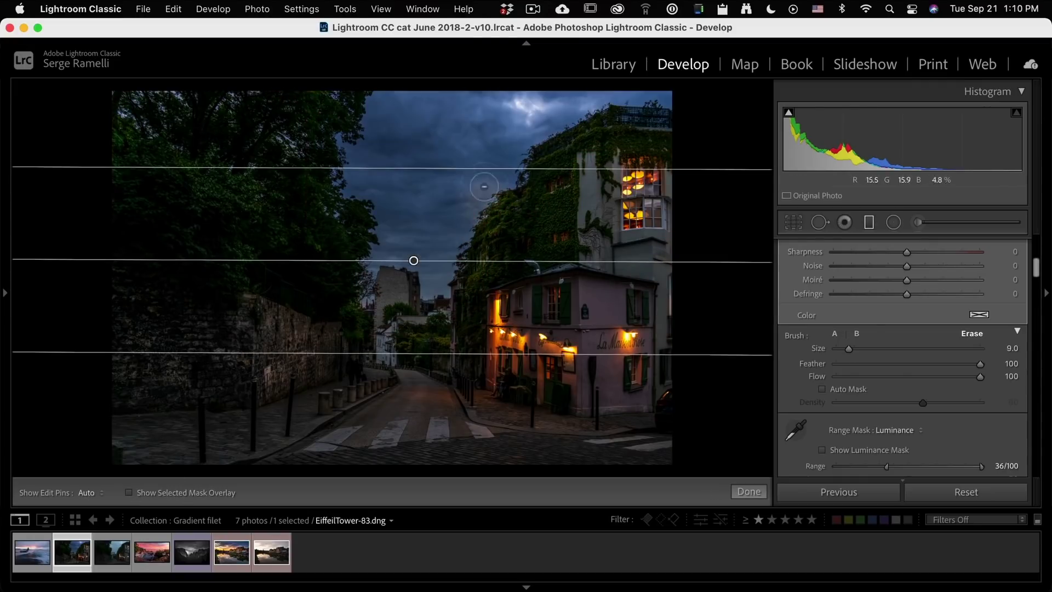
pyautogui.click(834, 333)
pyautogui.press('h')
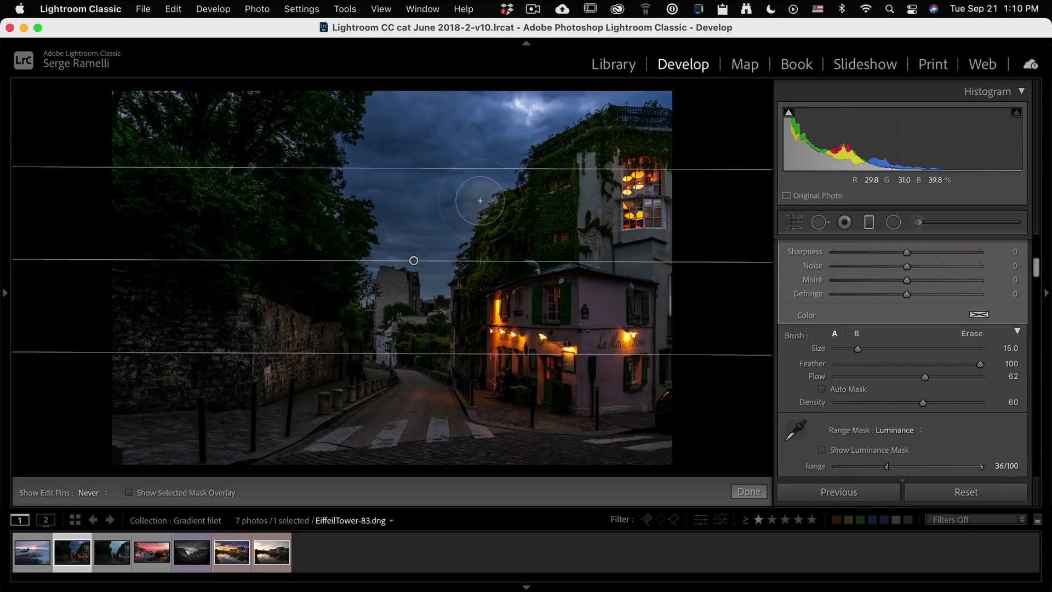
pyautogui.press('h')
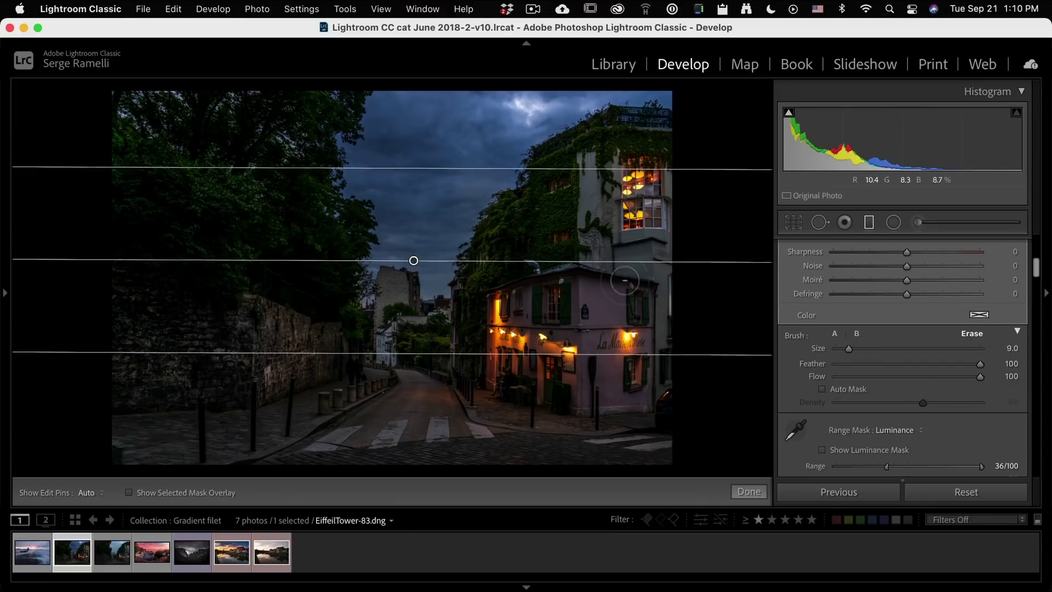
# Set the auto-masked erase brush flow to 82, first trying 71
pyautogui.scroll(2, 519, 205)
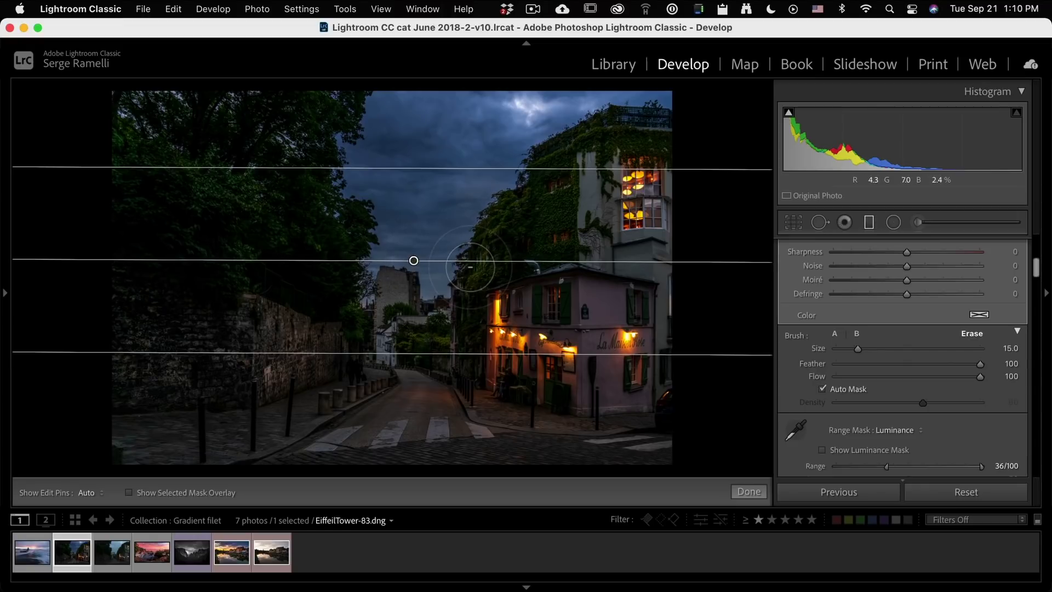
pyautogui.press('h')
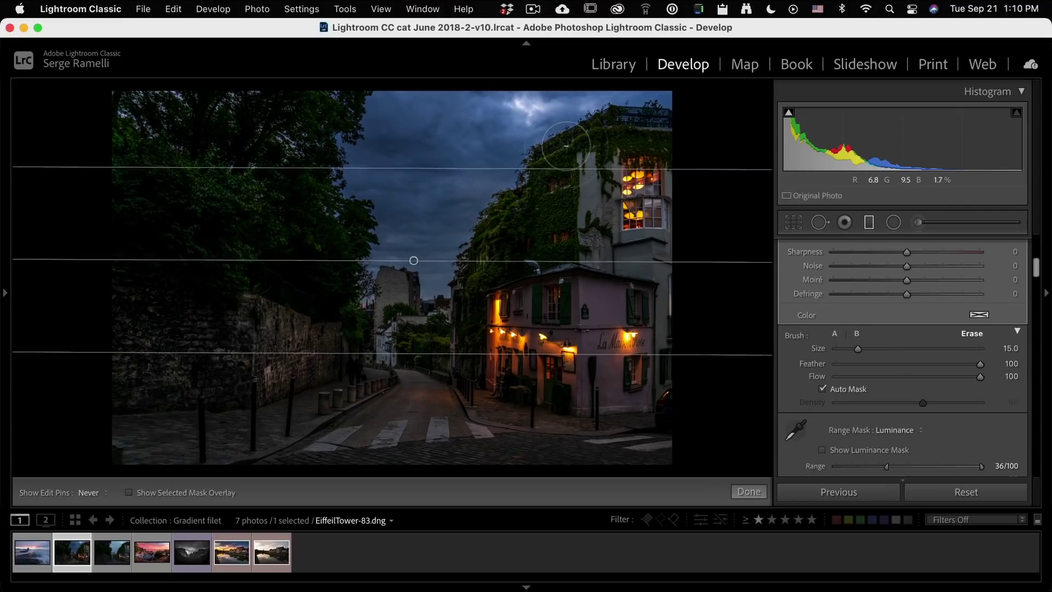
pyautogui.press('h')
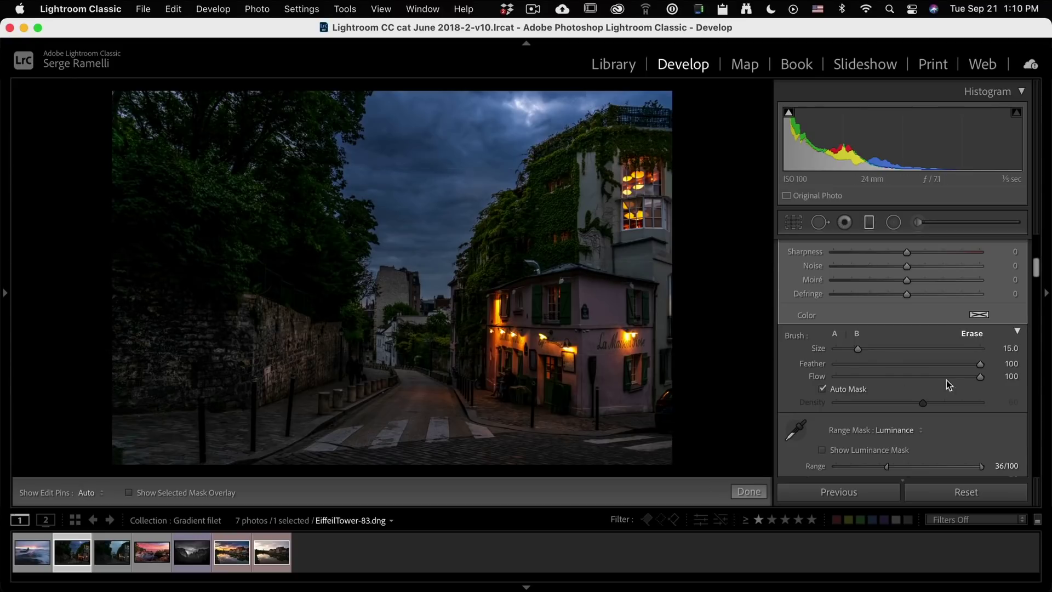
pyautogui.moveTo(980, 377); pyautogui.dragTo(938, 377)
pyautogui.press('h')
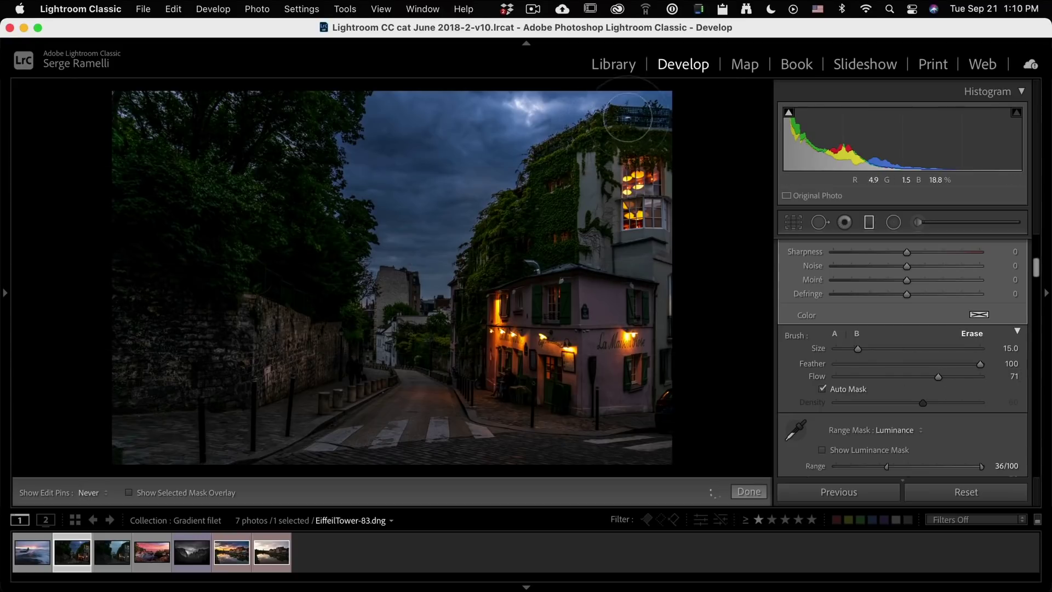
pyautogui.press('h')
pyautogui.moveTo(938, 377); pyautogui.dragTo(953, 377)
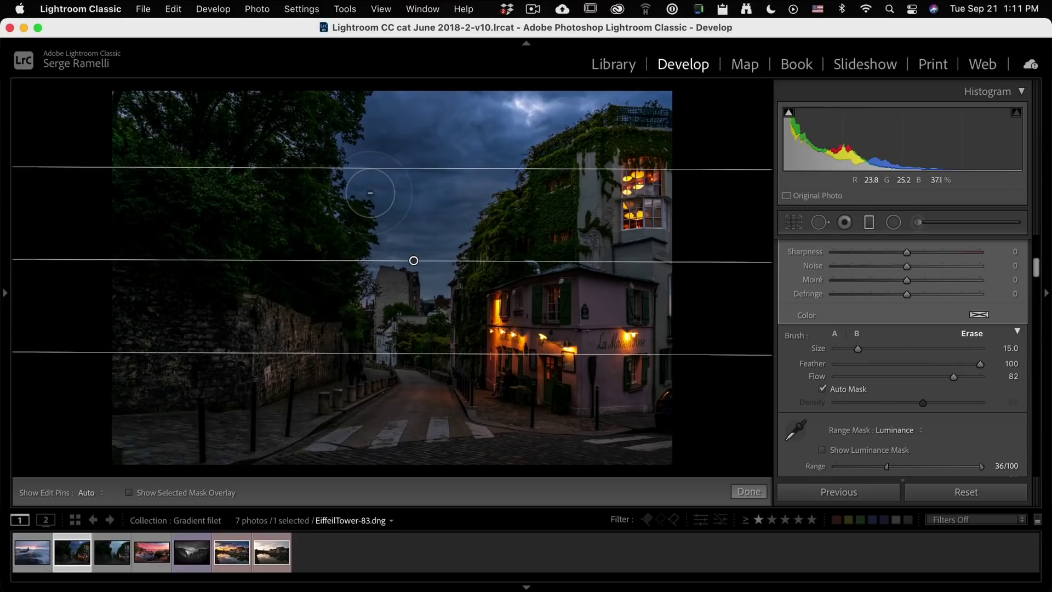
pyautogui.press('h')
pyautogui.press('h')
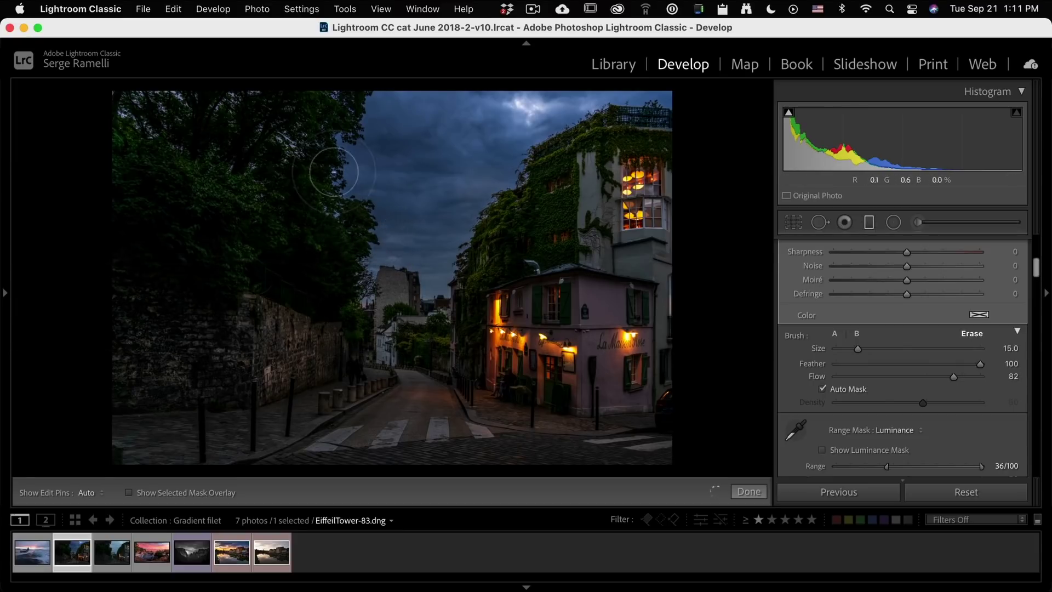
pyautogui.press('h')
pyautogui.press('h')
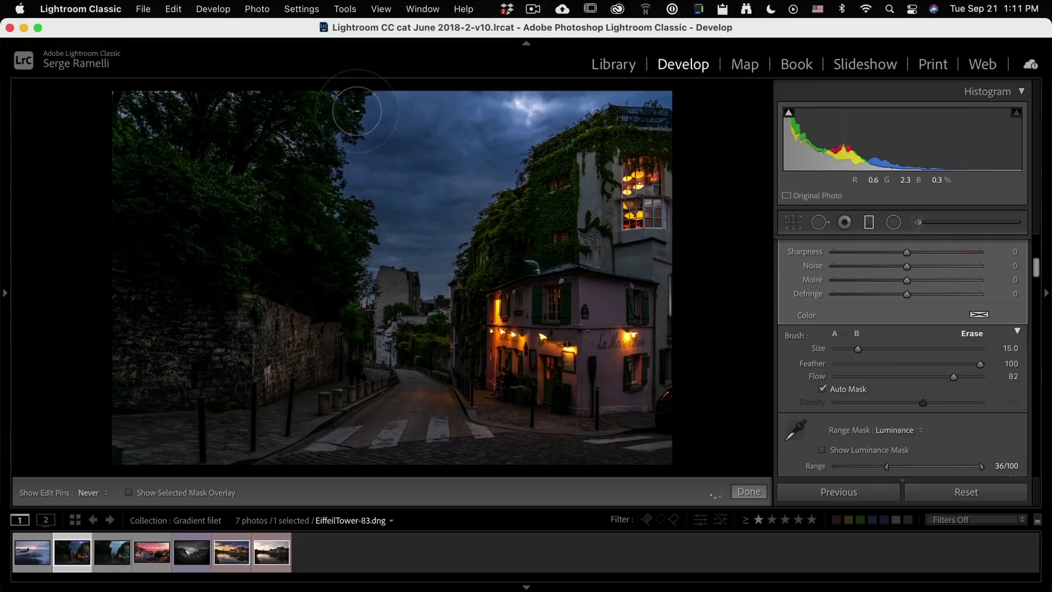
pyautogui.press('h')
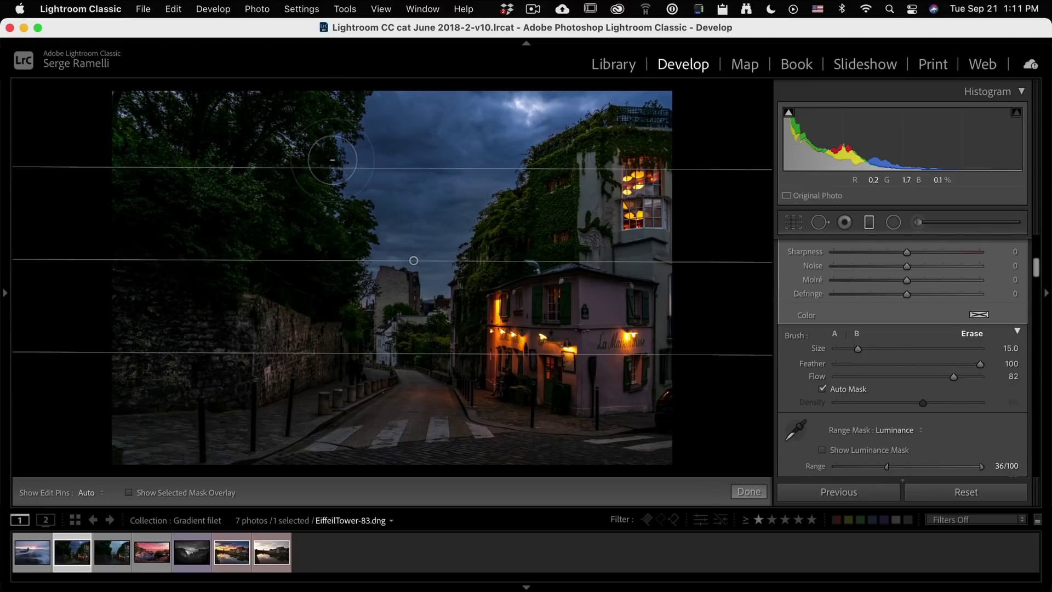
pyautogui.press('h')
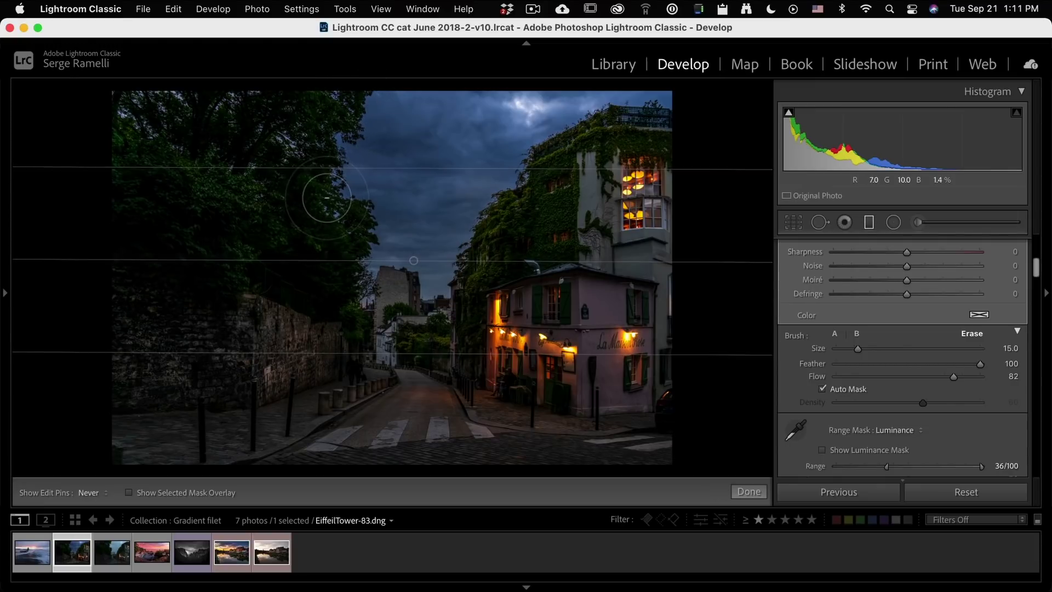
pyautogui.press('h')
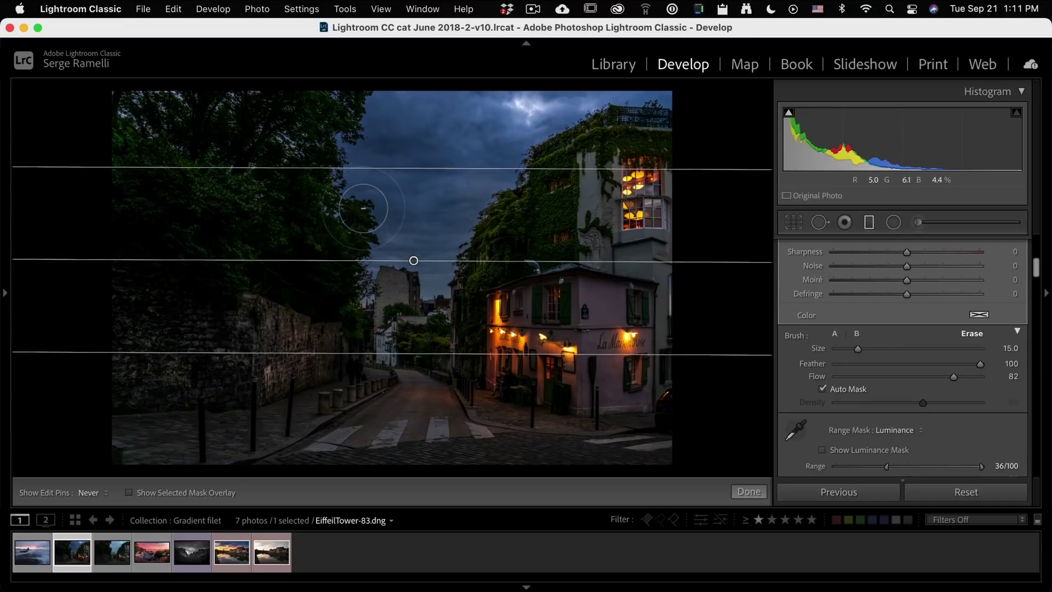
# Erase the sky filter along the tree edge, undo it, then erase the distant building top
pyautogui.moveTo(391, 218); pyautogui.dragTo(376, 220)
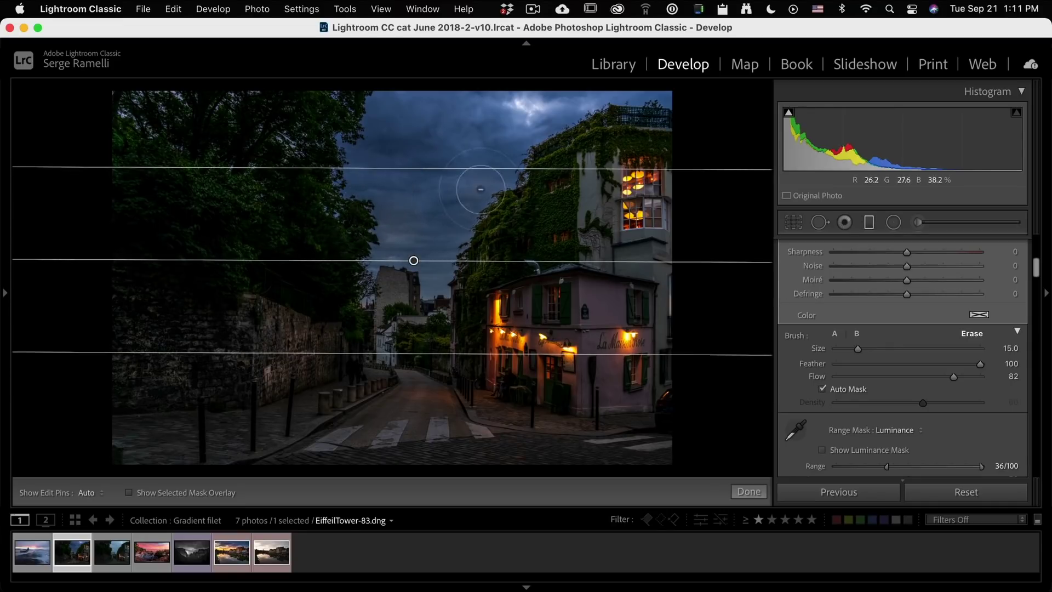
pyautogui.press('super+z')
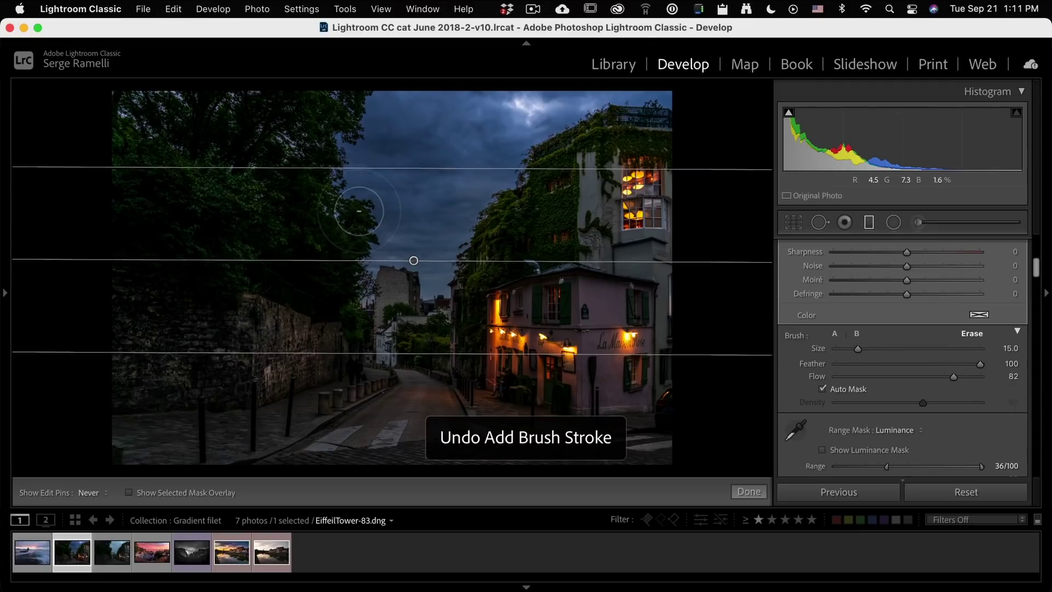
pyautogui.press('h')
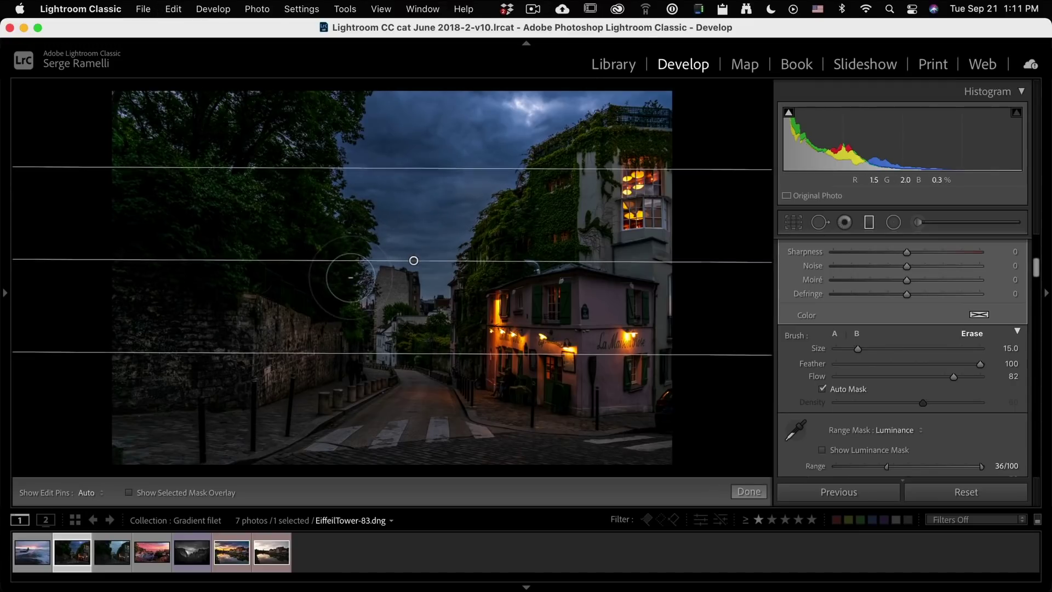
pyautogui.moveTo(383, 282); pyautogui.dragTo(392, 284)
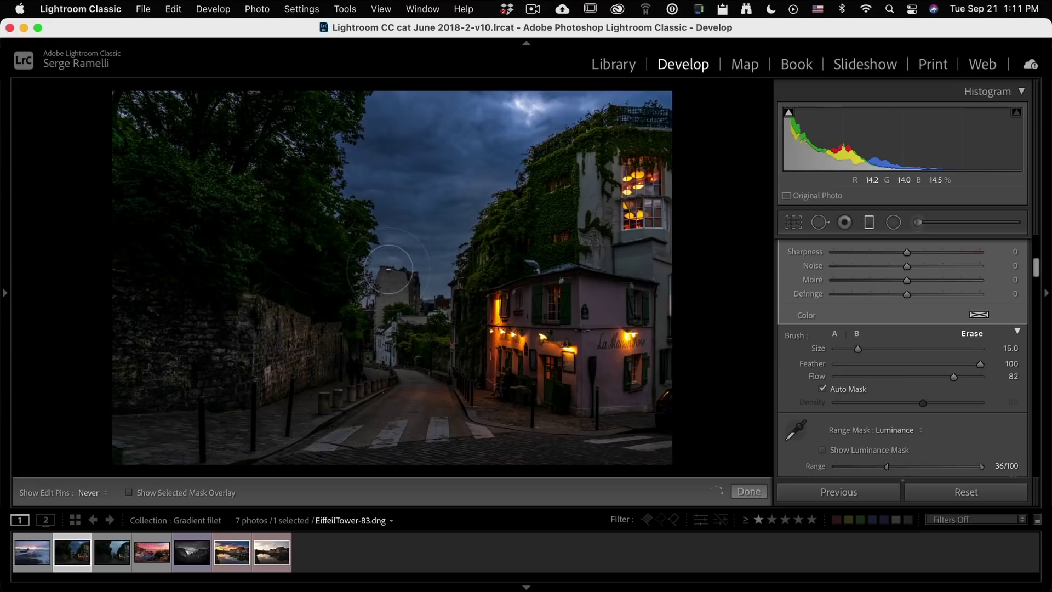
pyautogui.press('h')
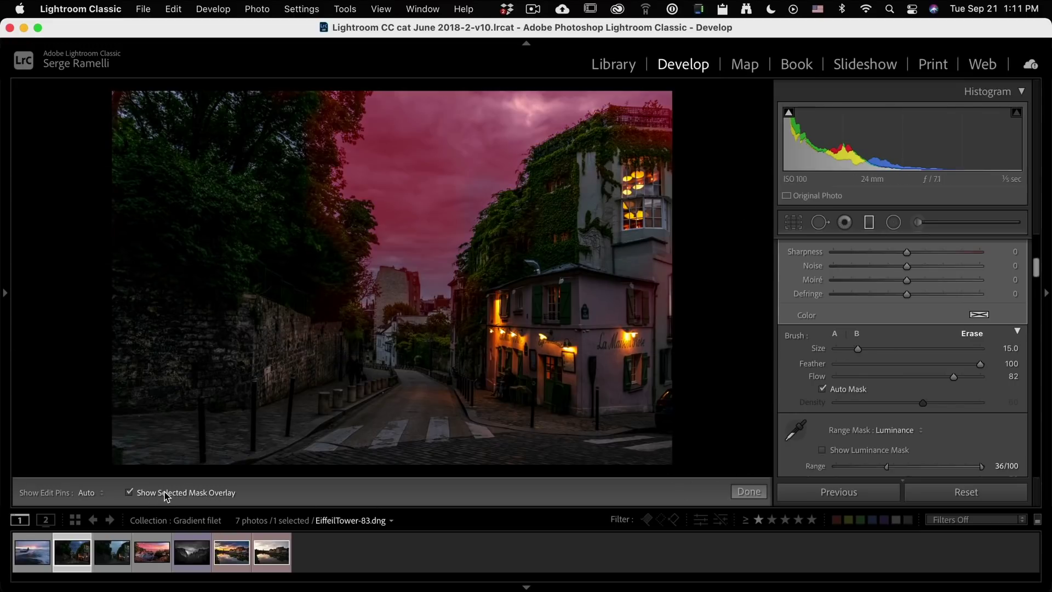
# Enlarge the erase brush to size 21 and hide the red mask overlay
pyautogui.press('h')
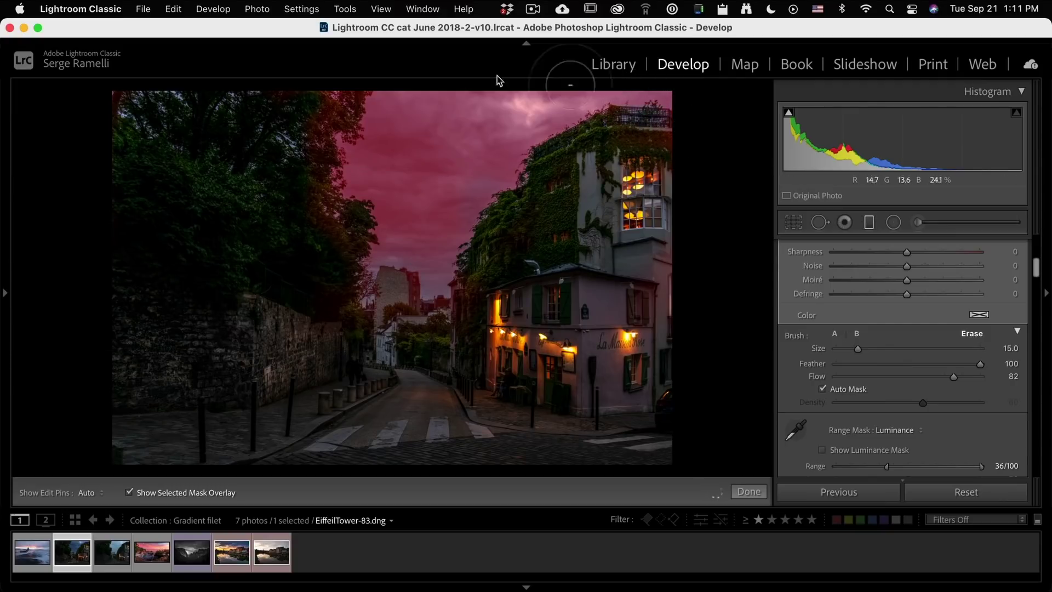
pyautogui.press('h')
pyautogui.press(']')
pyautogui.press('h')
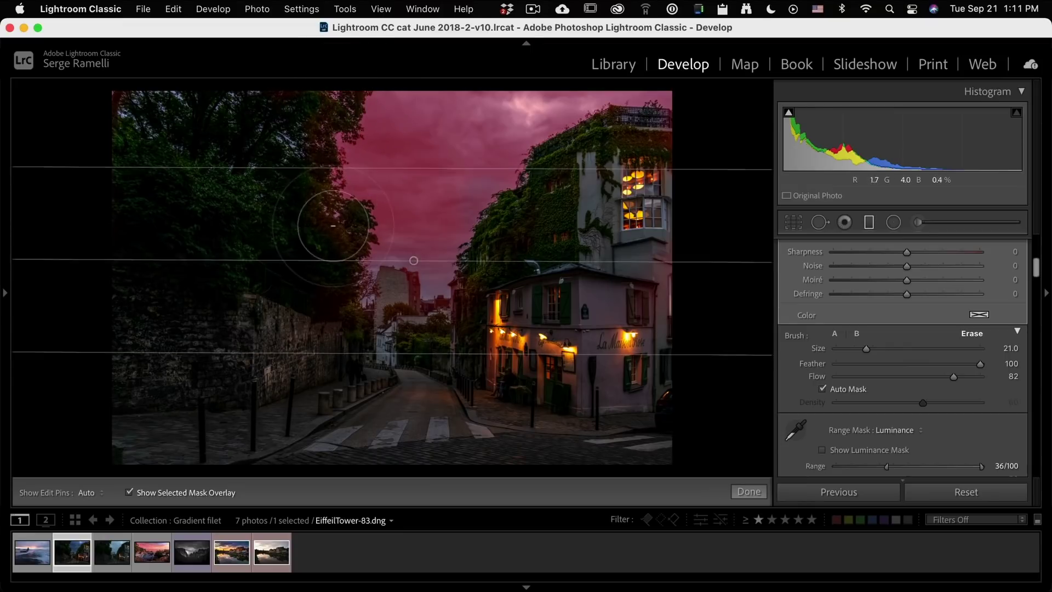
pyautogui.press('h')
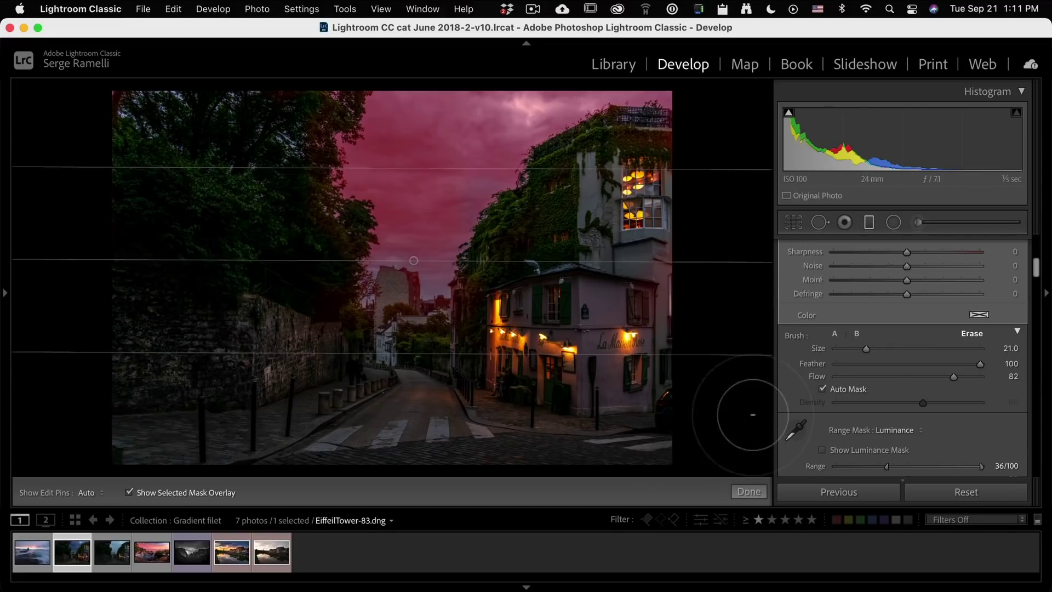
pyautogui.click(129, 492)
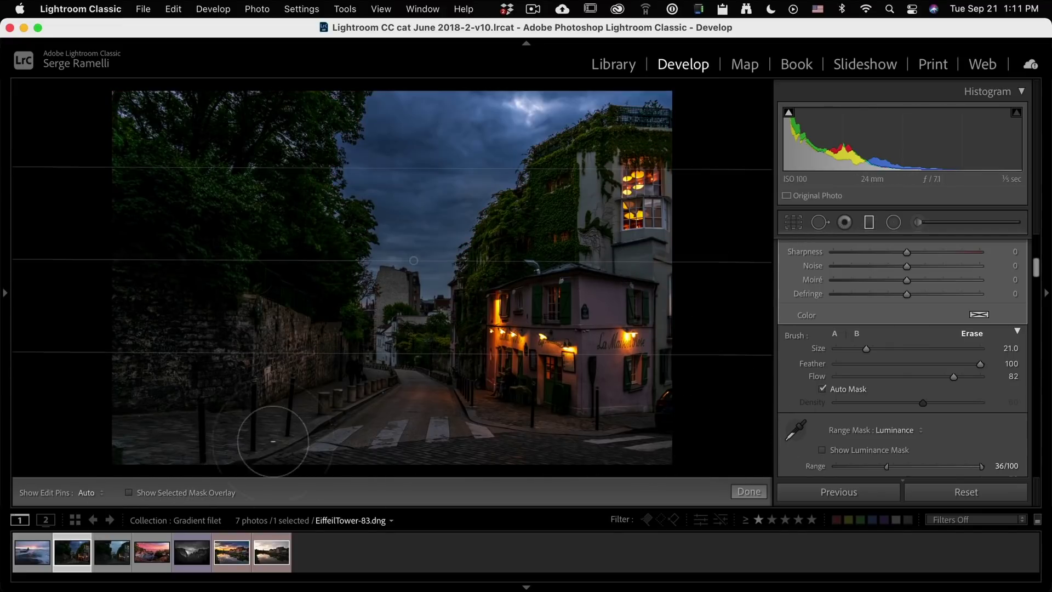
pyautogui.scroll(-3, 839, 427)
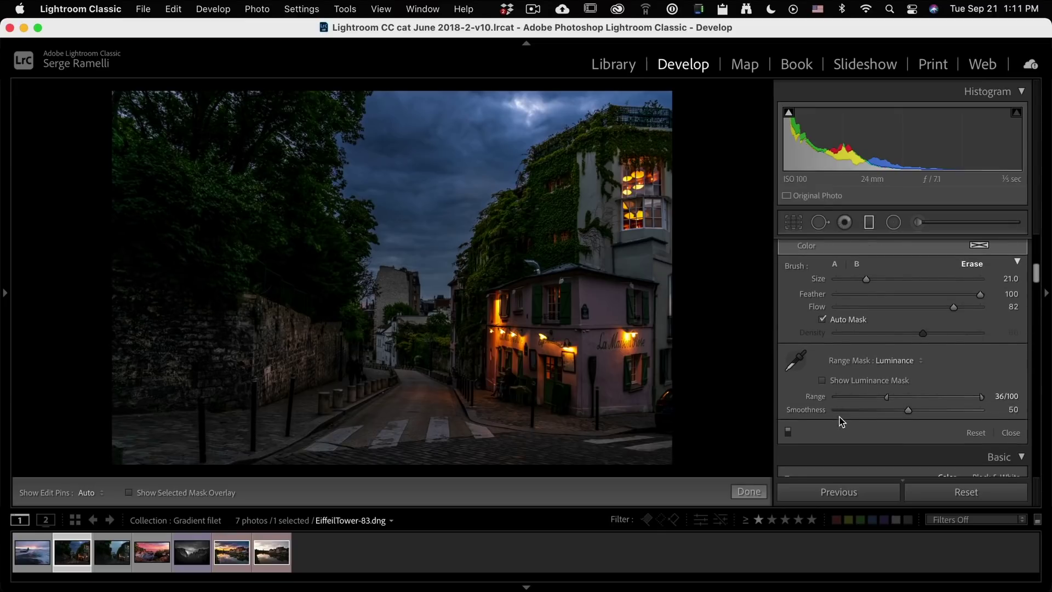
pyautogui.click(789, 433)
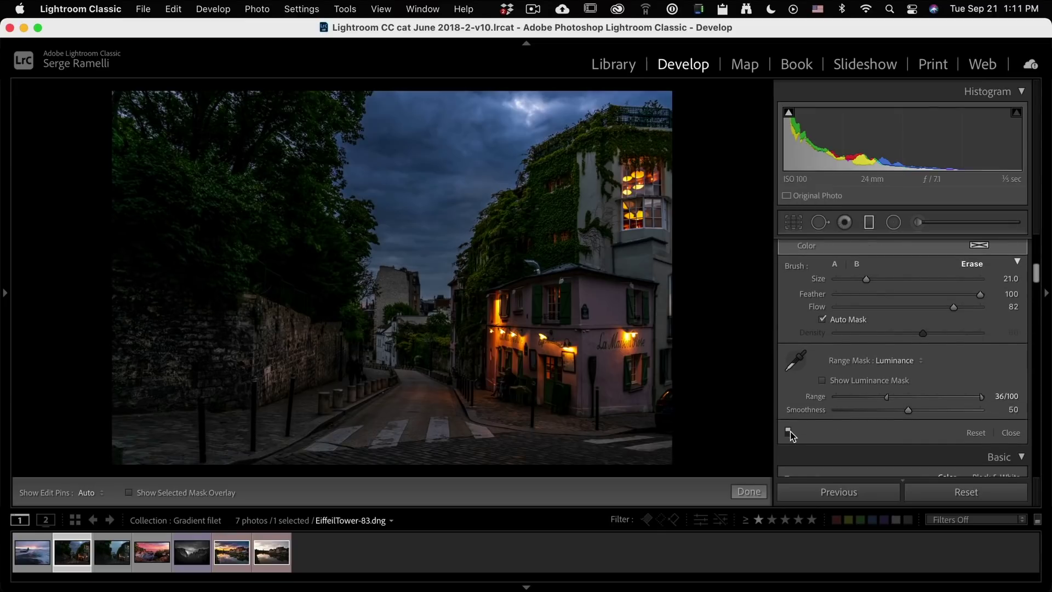
pyautogui.click(789, 432)
pyautogui.click(789, 432)
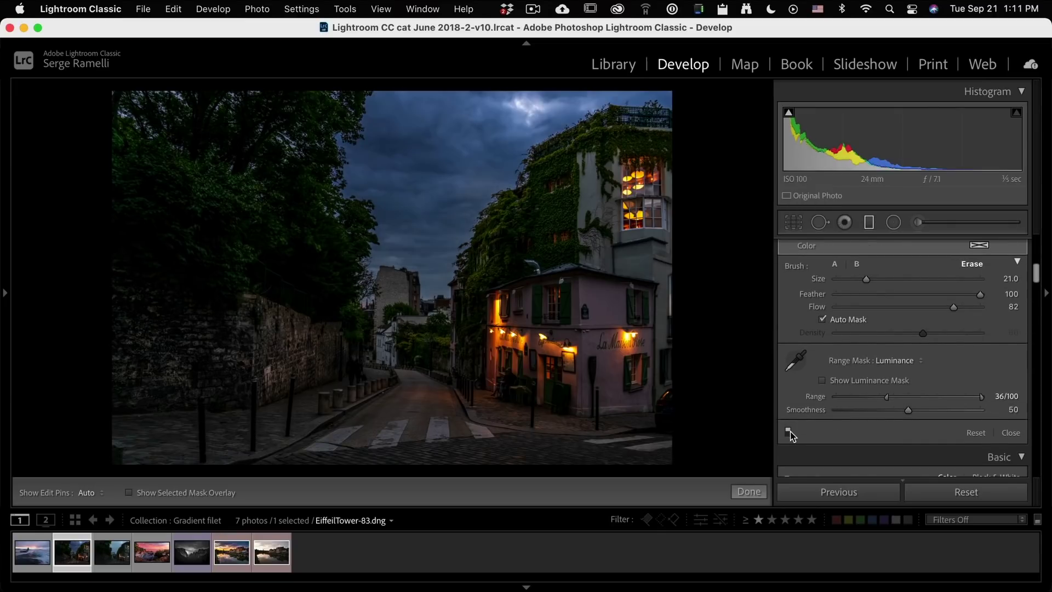
pyautogui.click(789, 433)
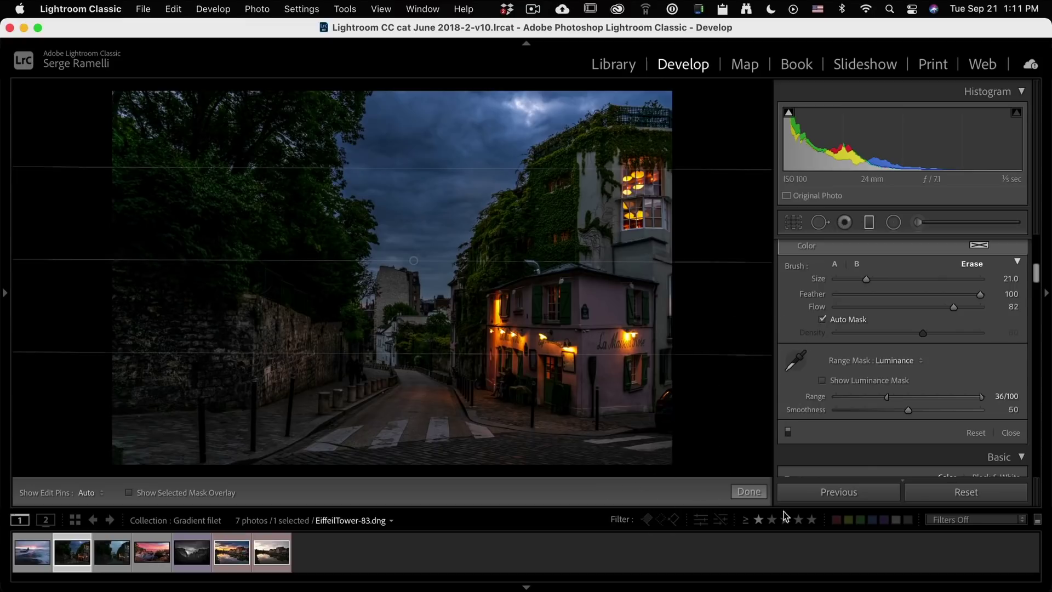
# Close the graduated filter and raise the photo's overall Tint from +21 to +32
pyautogui.click(749, 491)
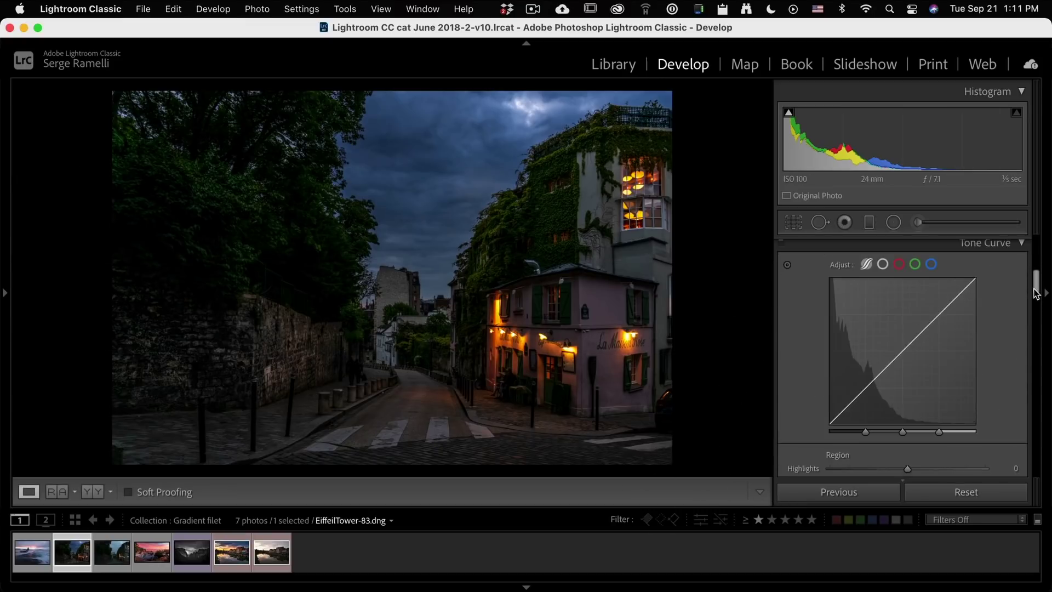
pyautogui.moveTo(1037, 285); pyautogui.dragTo(1036, 251)
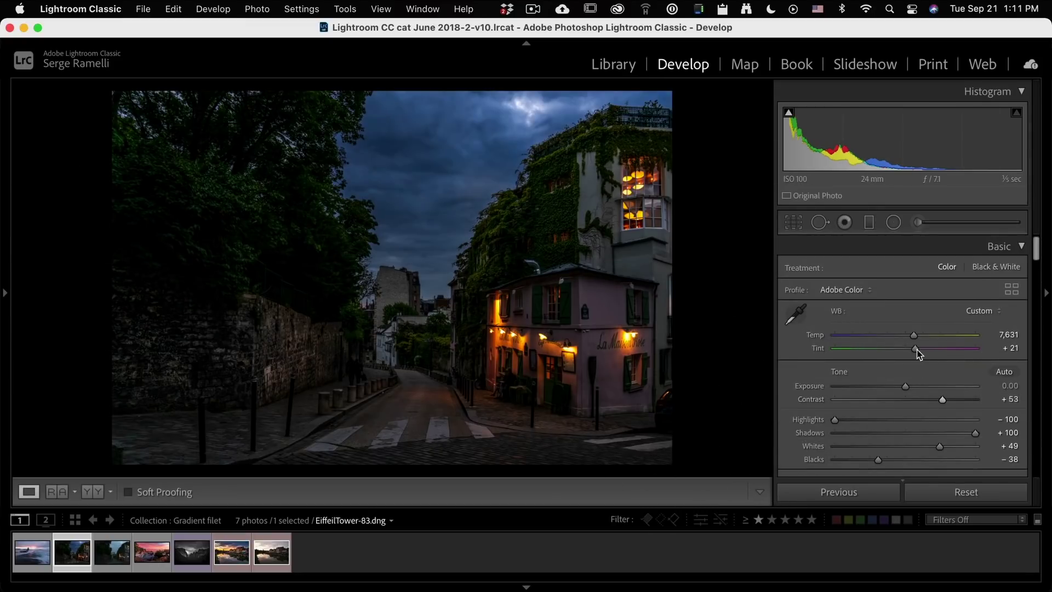
pyautogui.moveTo(915, 349); pyautogui.dragTo(919, 350)
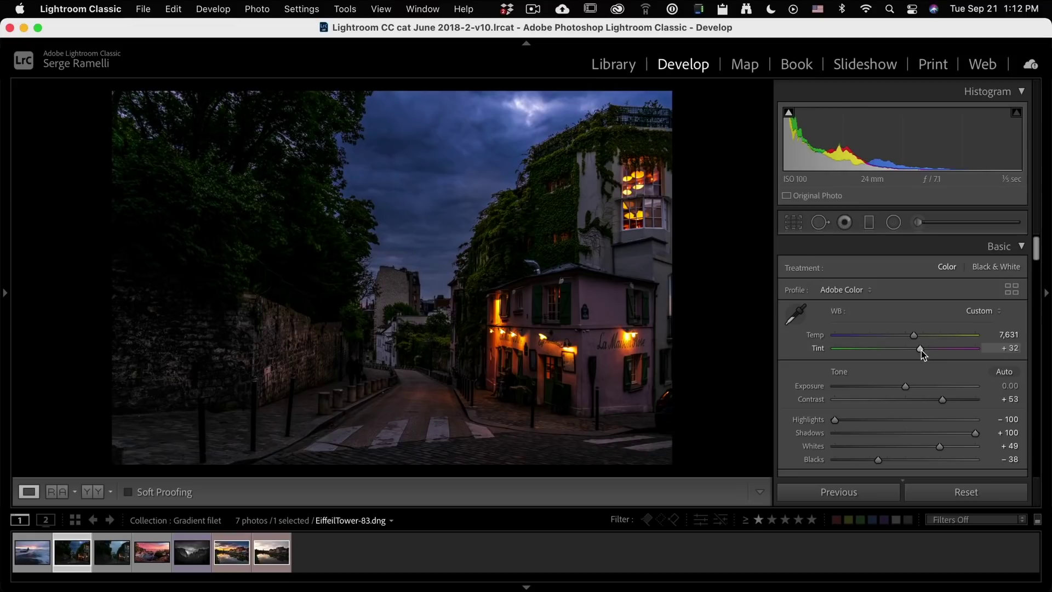